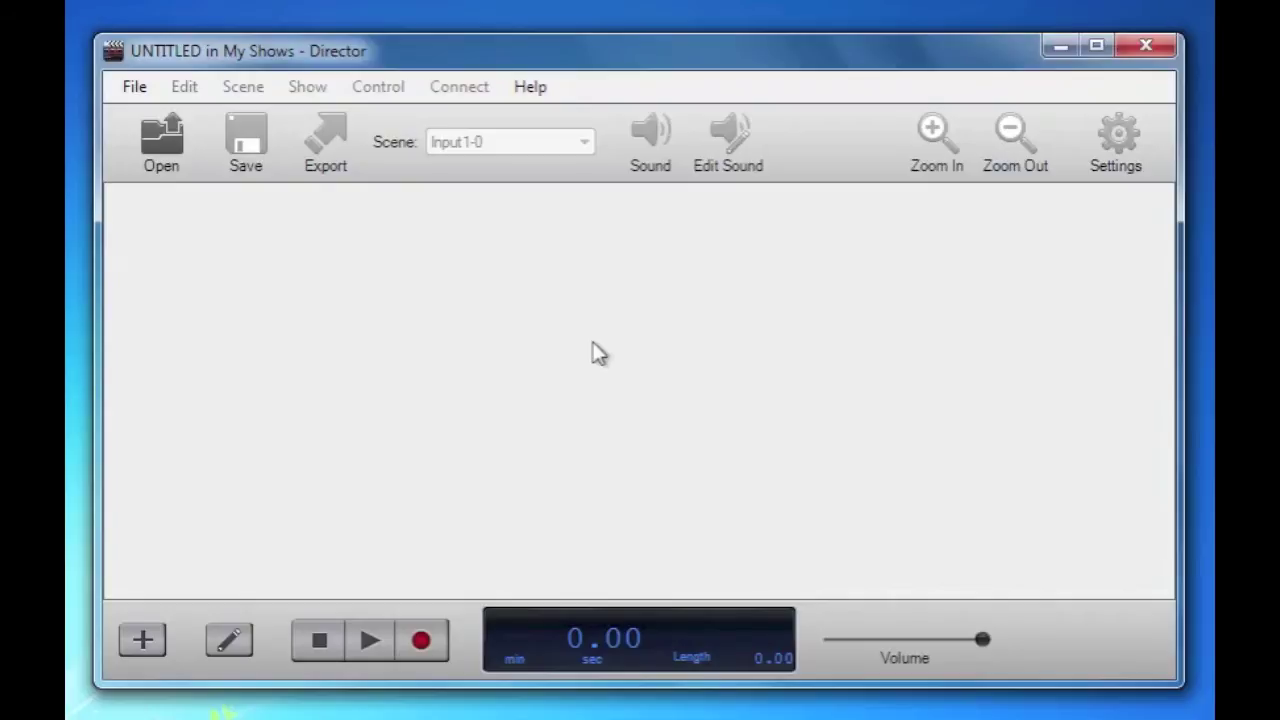
Browse the open-show options (recent shows, BooBox and ScareMaster imports), then close without opening anything.
{"action": "left_click", "coordinate": [163, 141]}
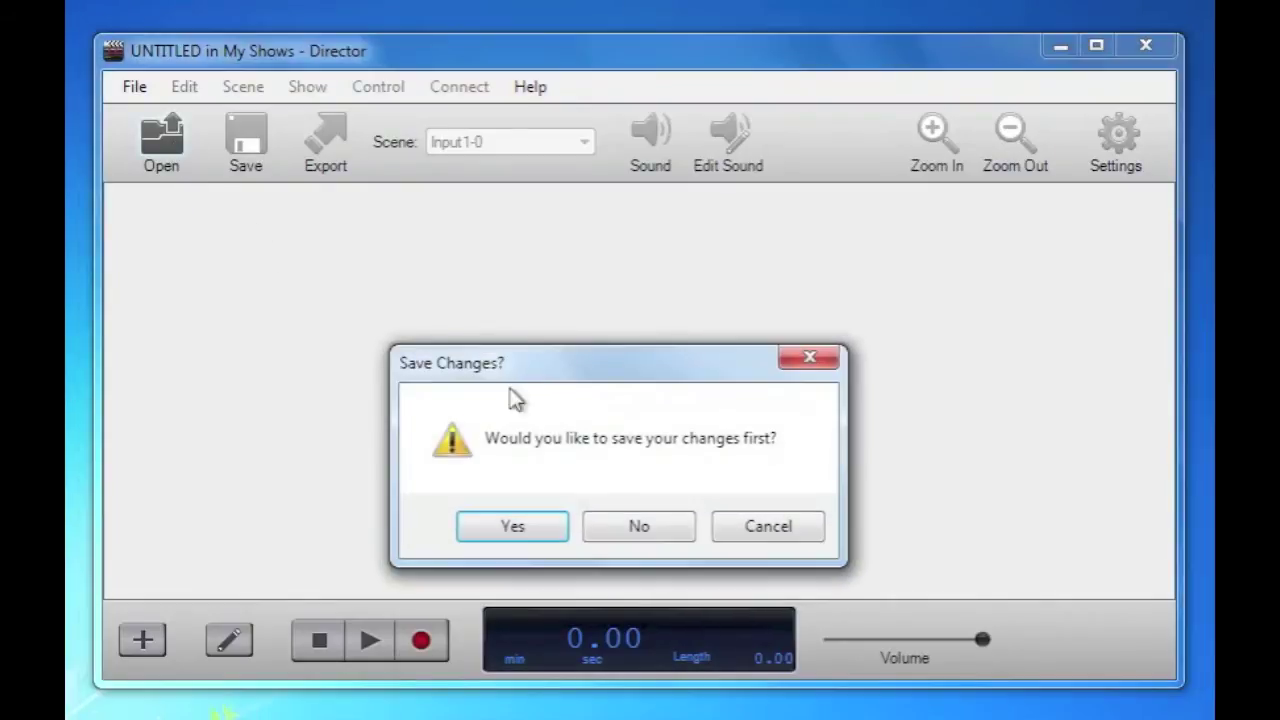
{"action": "left_click", "coordinate": [622, 524]}
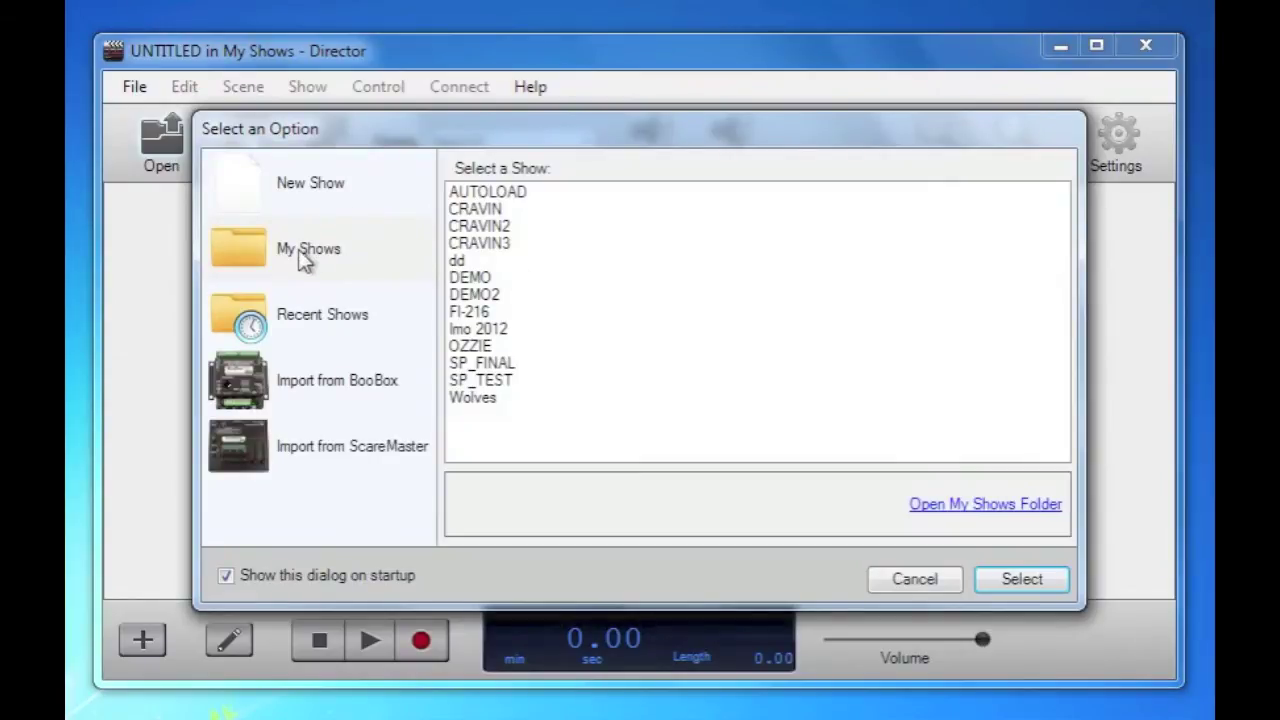
{"action": "left_click", "coordinate": [382, 316]}
{"action": "left_click", "coordinate": [364, 389]}
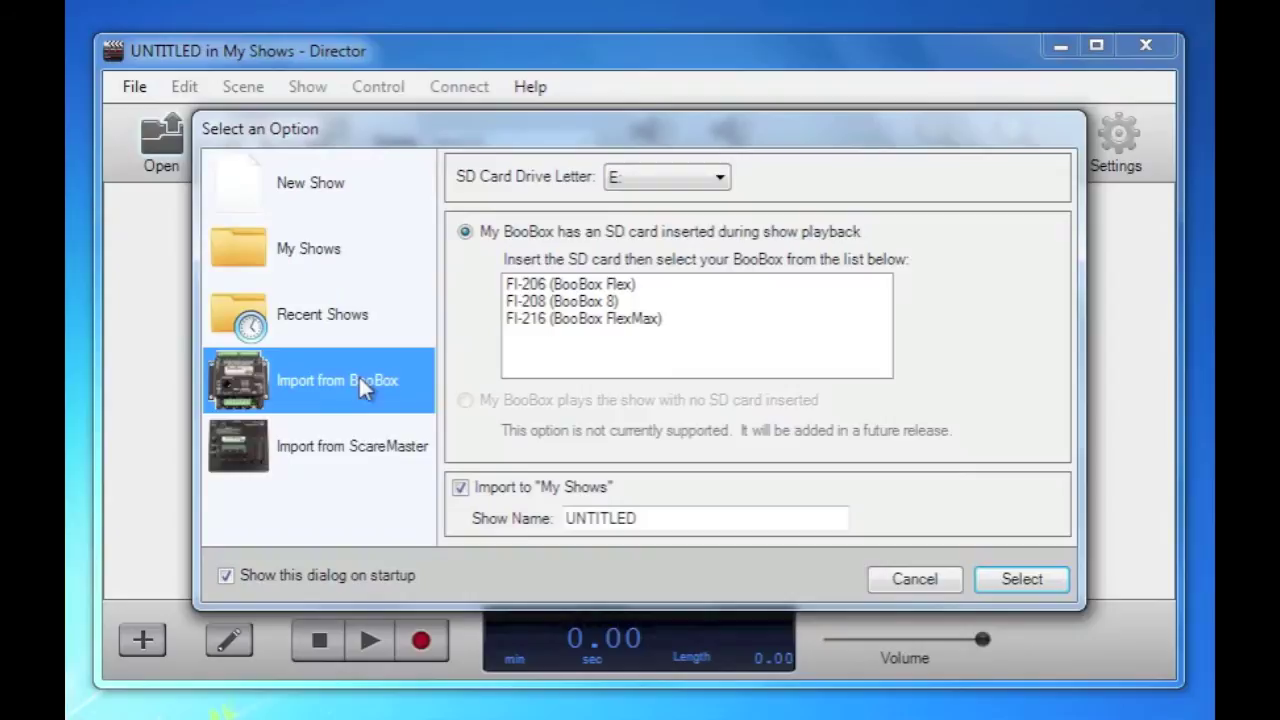
{"action": "left_click", "coordinate": [357, 427]}
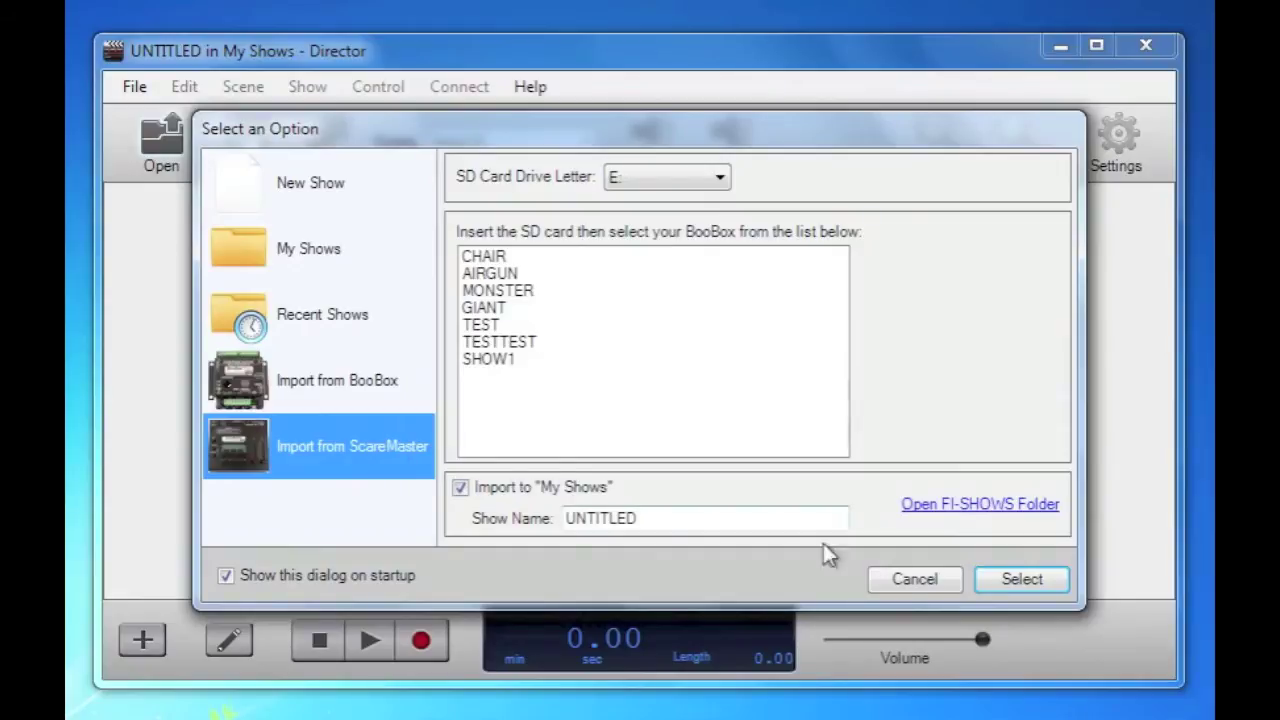
{"action": "left_click", "coordinate": [905, 580]}
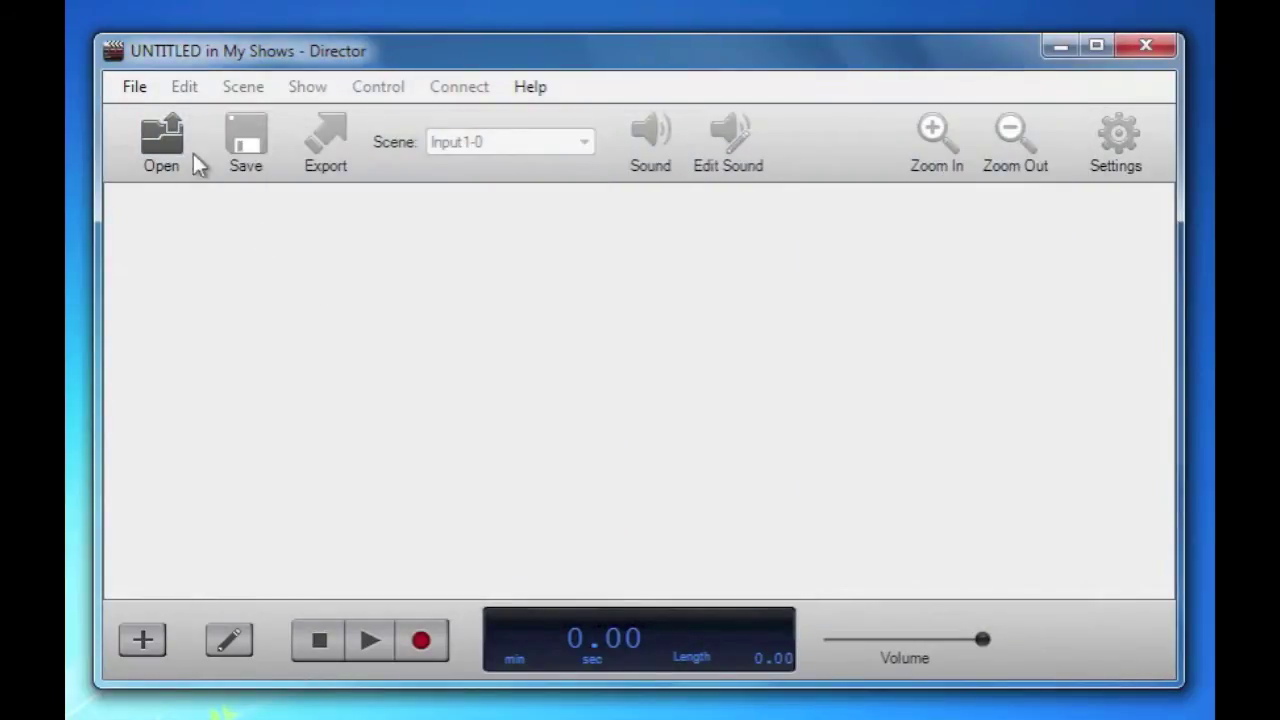
Create a new BooBox FlexMax show with 8 outputs named demo3.
{"action": "left_click", "coordinate": [134, 86]}
{"action": "left_click", "coordinate": [157, 115]}
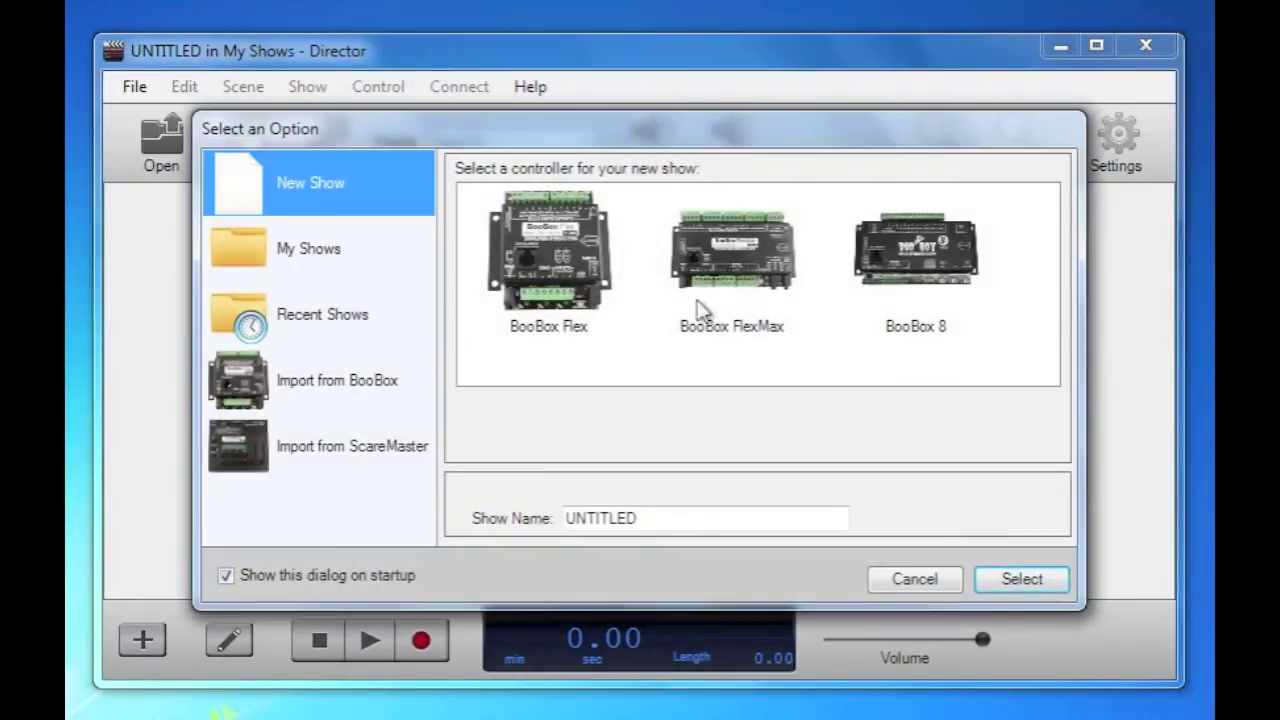
{"action": "left_click", "coordinate": [727, 252]}
{"action": "left_click", "coordinate": [646, 418]}
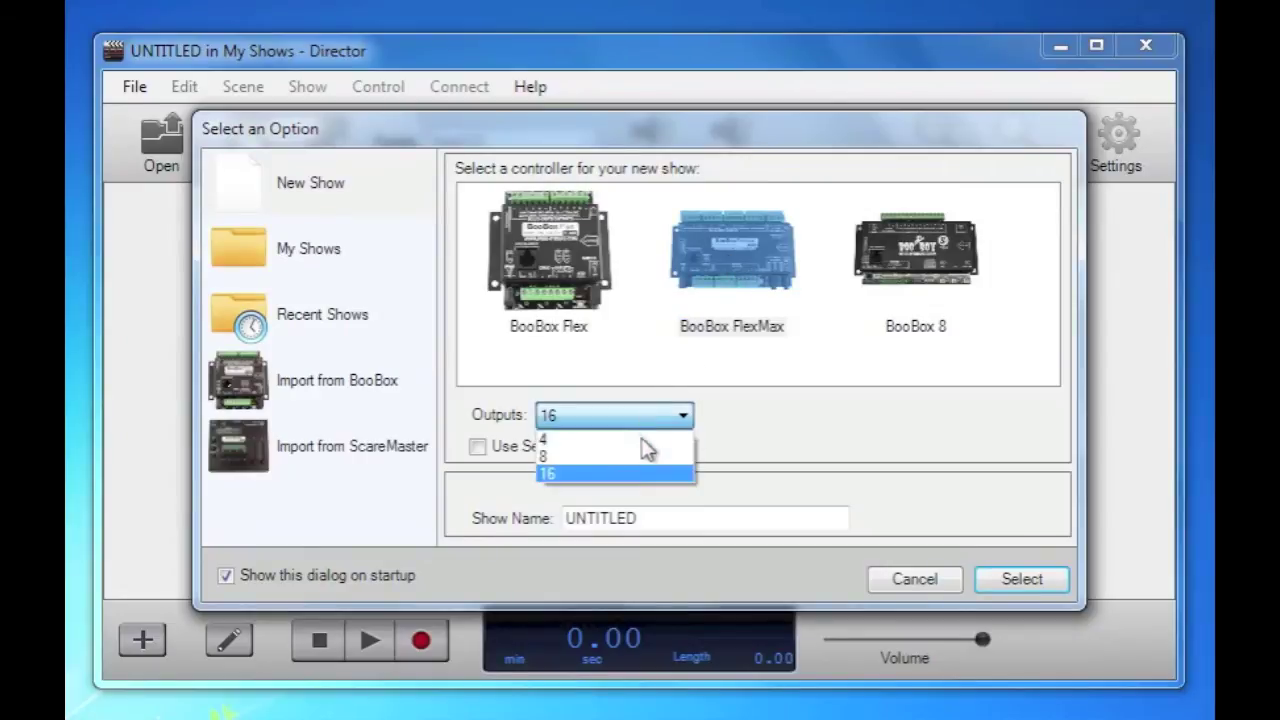
{"action": "left_click", "coordinate": [641, 456]}
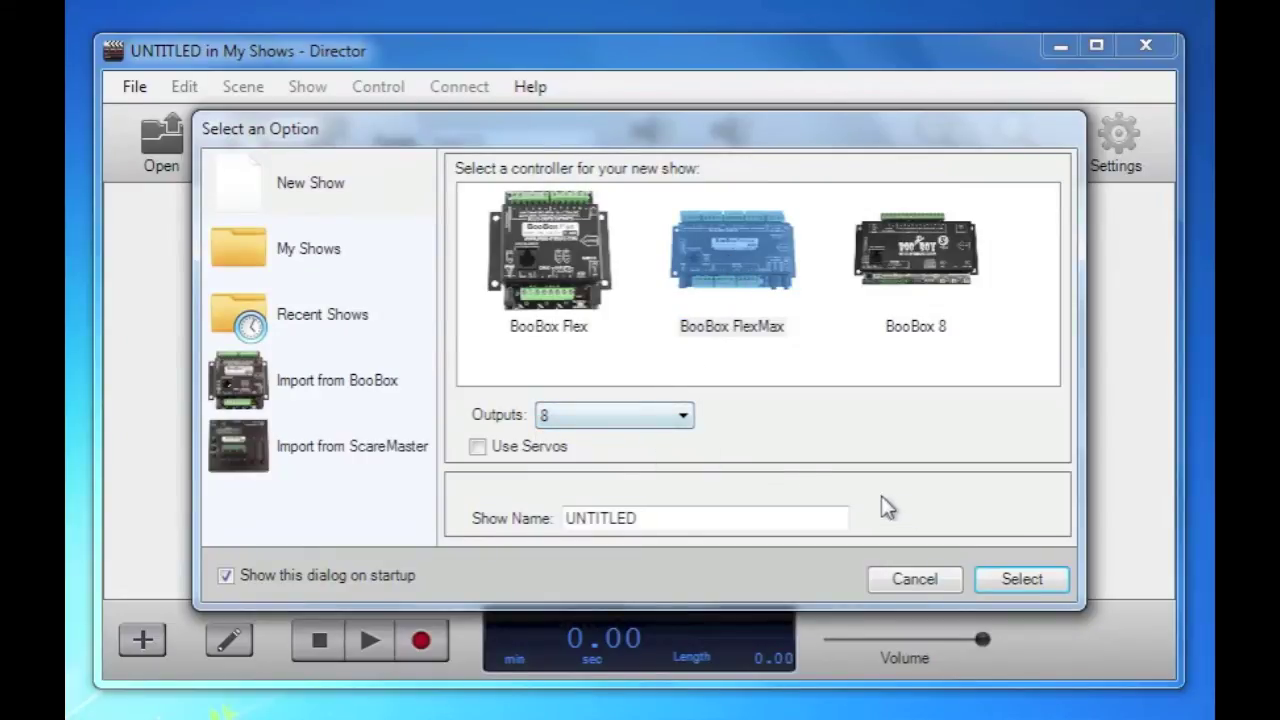
{"action": "key", "text": "Tab"}
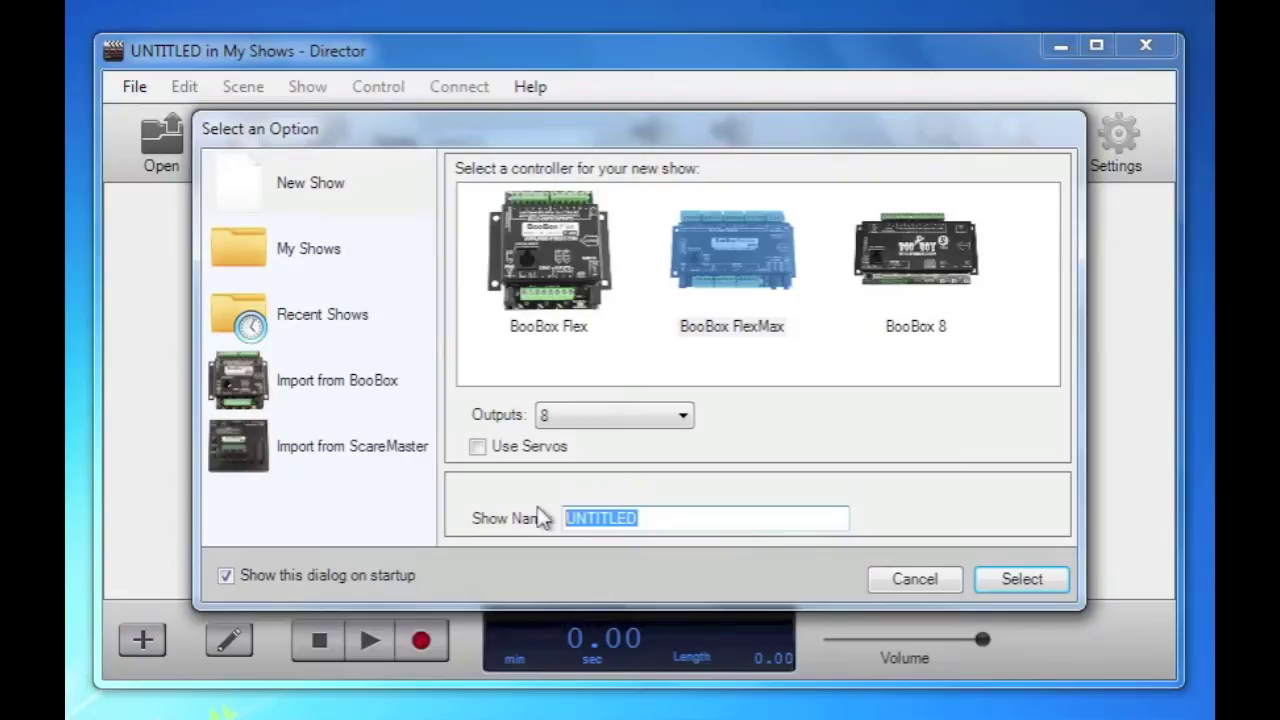
{"action": "type", "text": "demo3"}
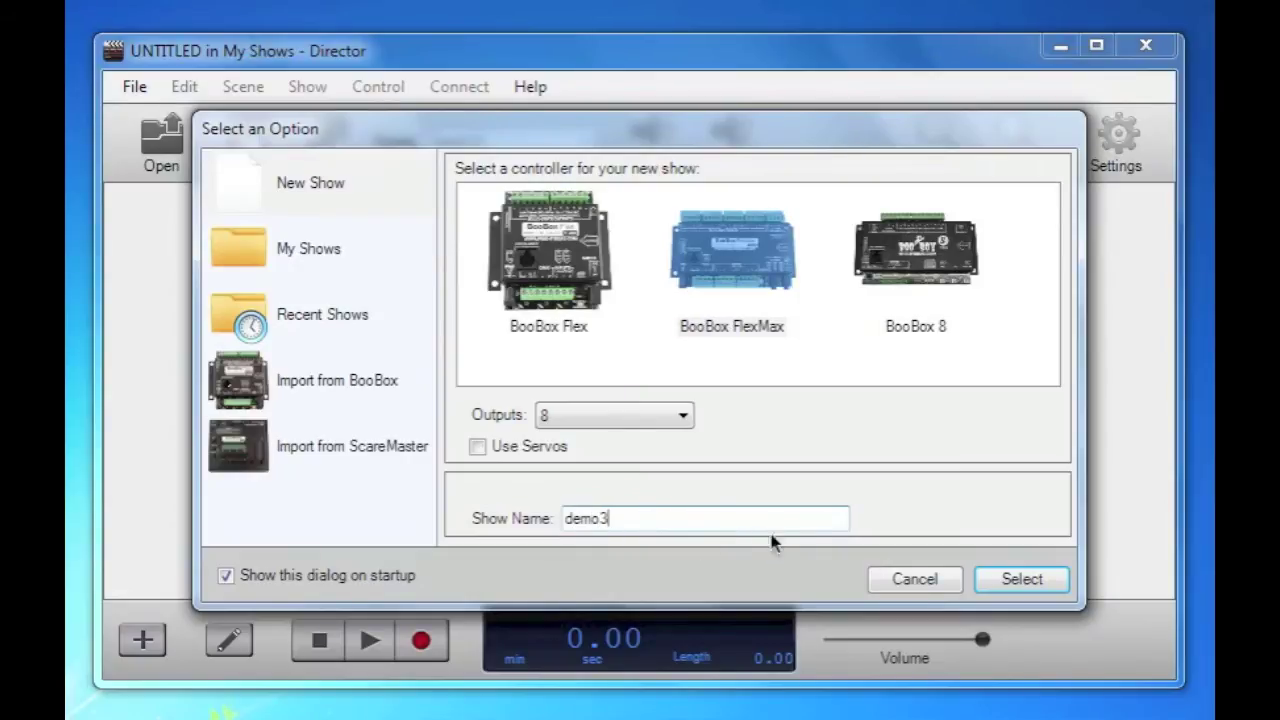
{"action": "left_click", "coordinate": [986, 578]}
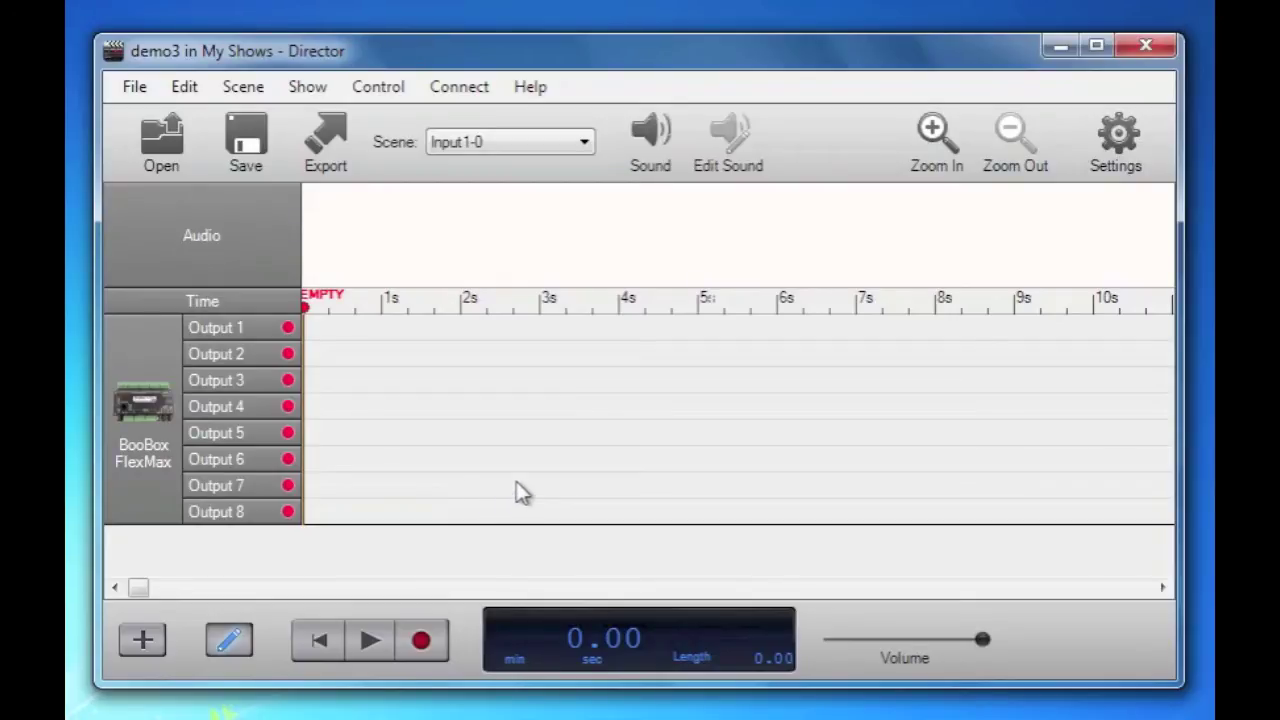
Load Angel of Death.mp3 into the Input 1-0 scene and match the scene length to 52.66 s.
{"action": "left_click", "coordinate": [650, 140]}
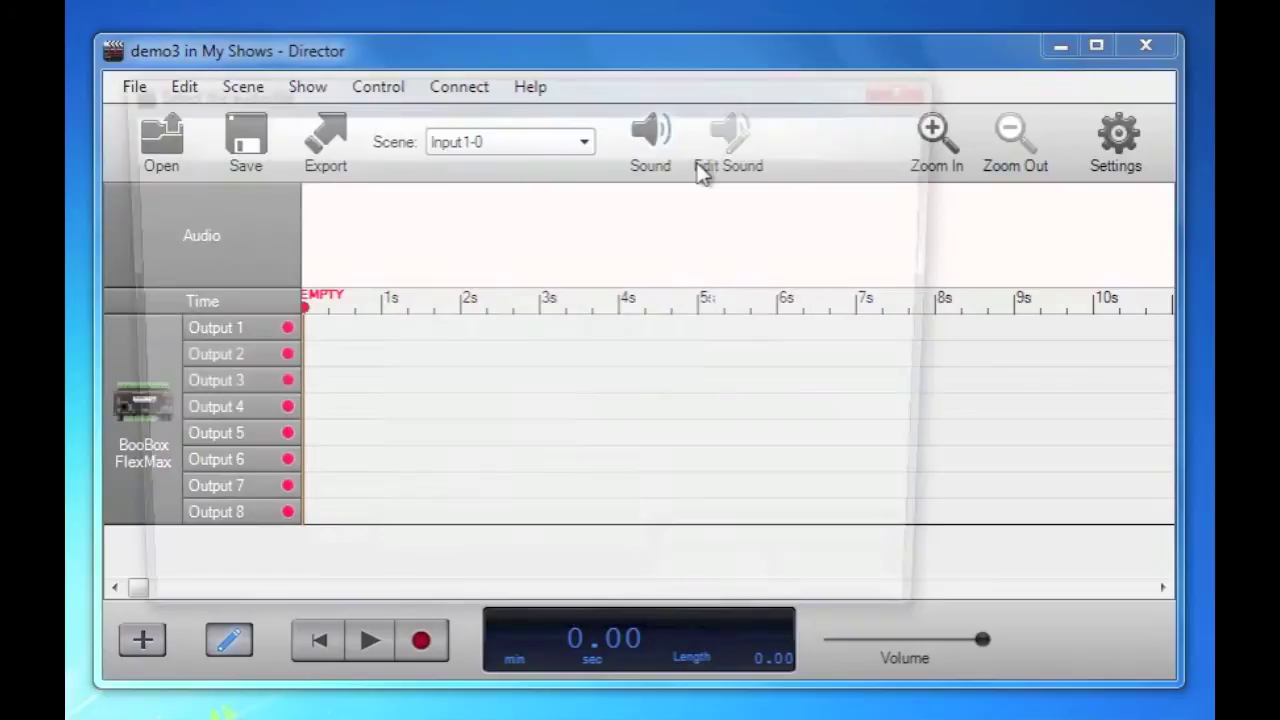
{"action": "left_click_drag", "start_coordinate": [927, 272], "coordinate": [933, 476]}
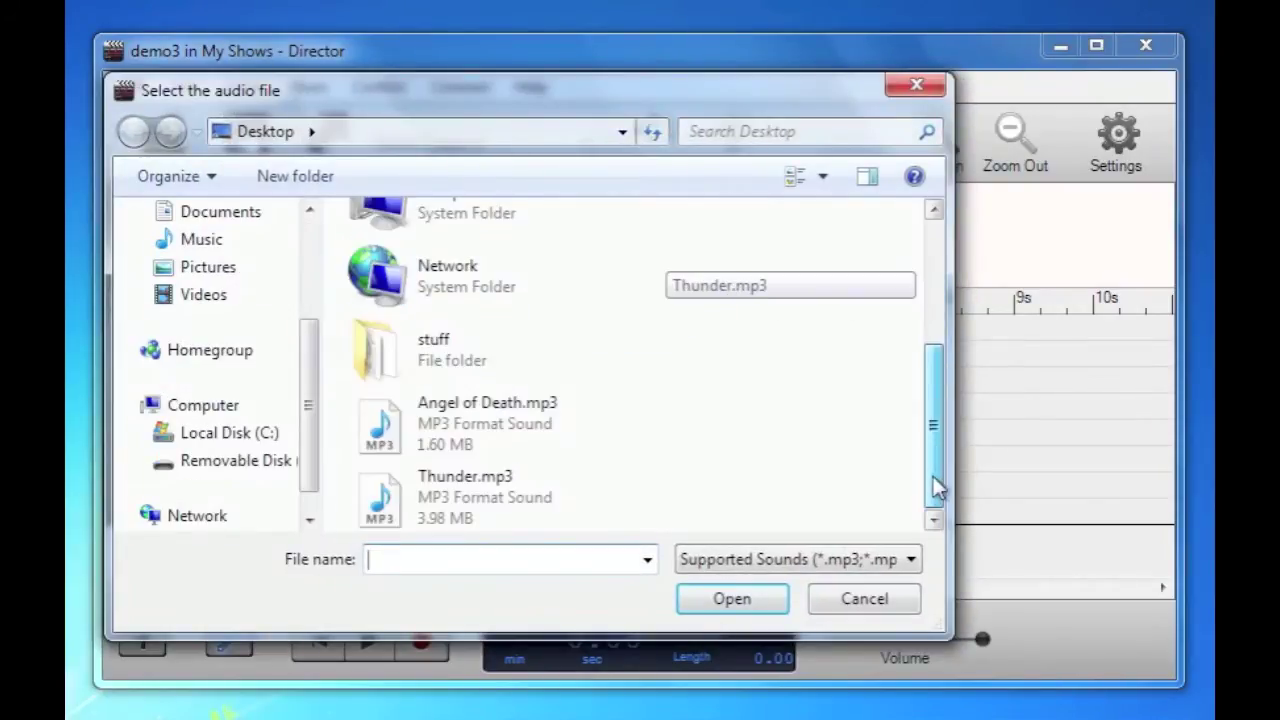
{"action": "left_click", "coordinate": [528, 437]}
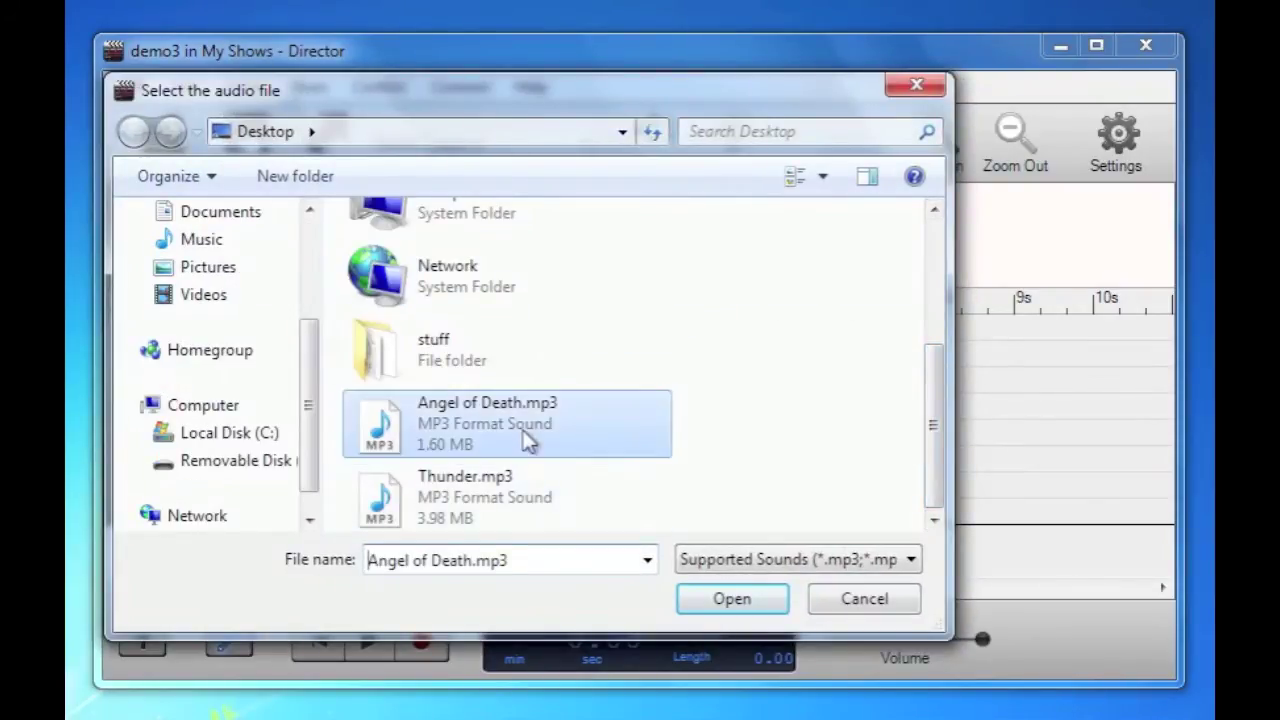
{"action": "left_click", "coordinate": [735, 598]}
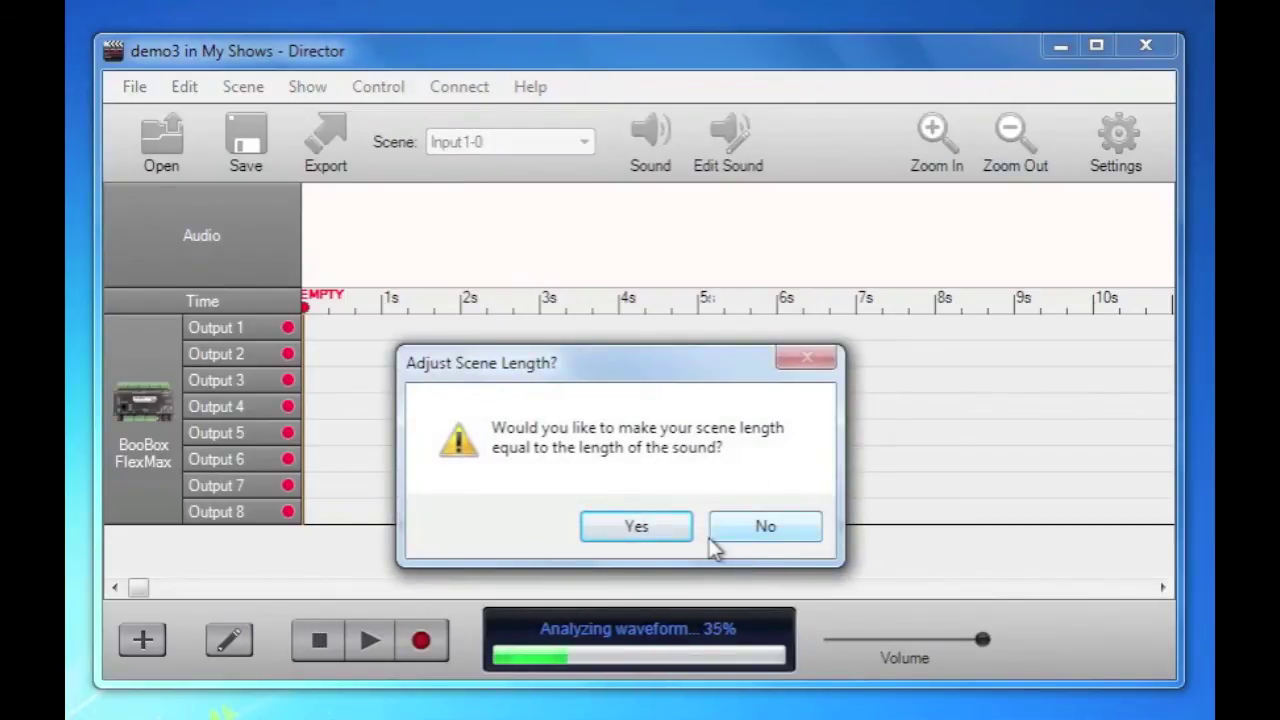
{"action": "left_click", "coordinate": [637, 530]}
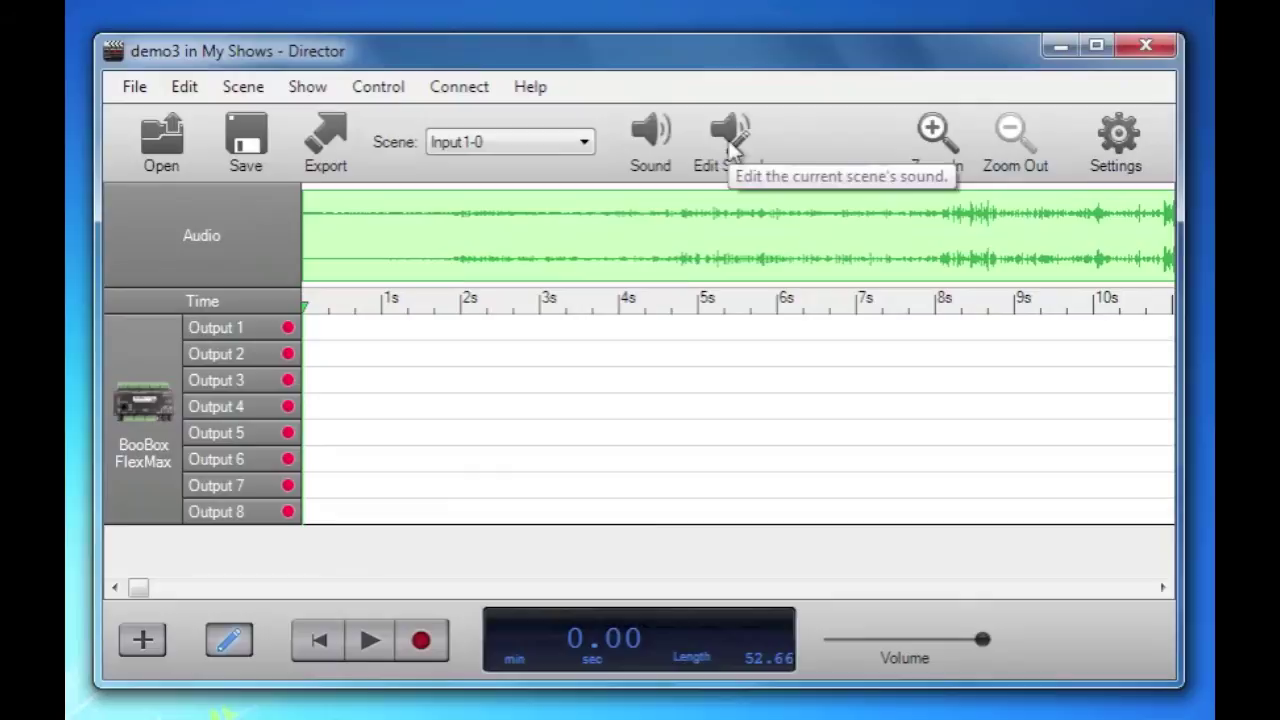
{"action": "left_click_drag", "start_coordinate": [140, 588], "coordinate": [228, 587]}
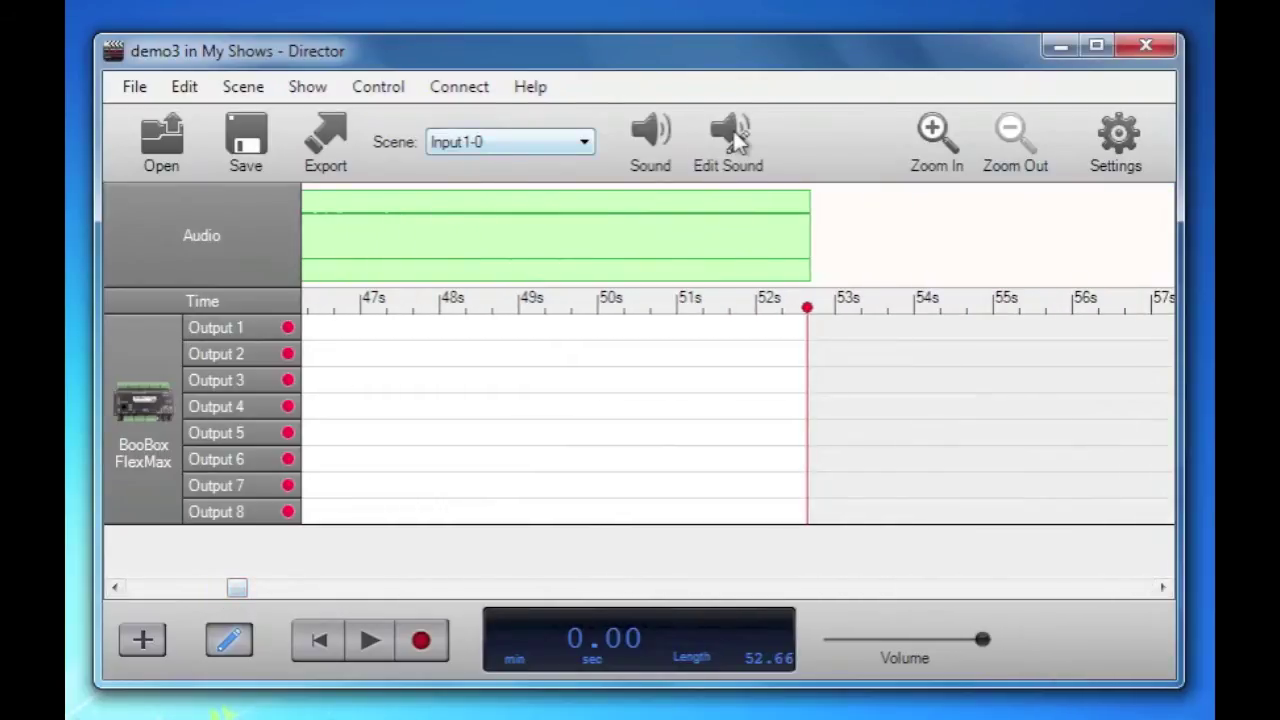
Open and enlarge the sound editor, then crop the sound to 1.65–11.76 s.
{"action": "left_click", "coordinate": [733, 136]}
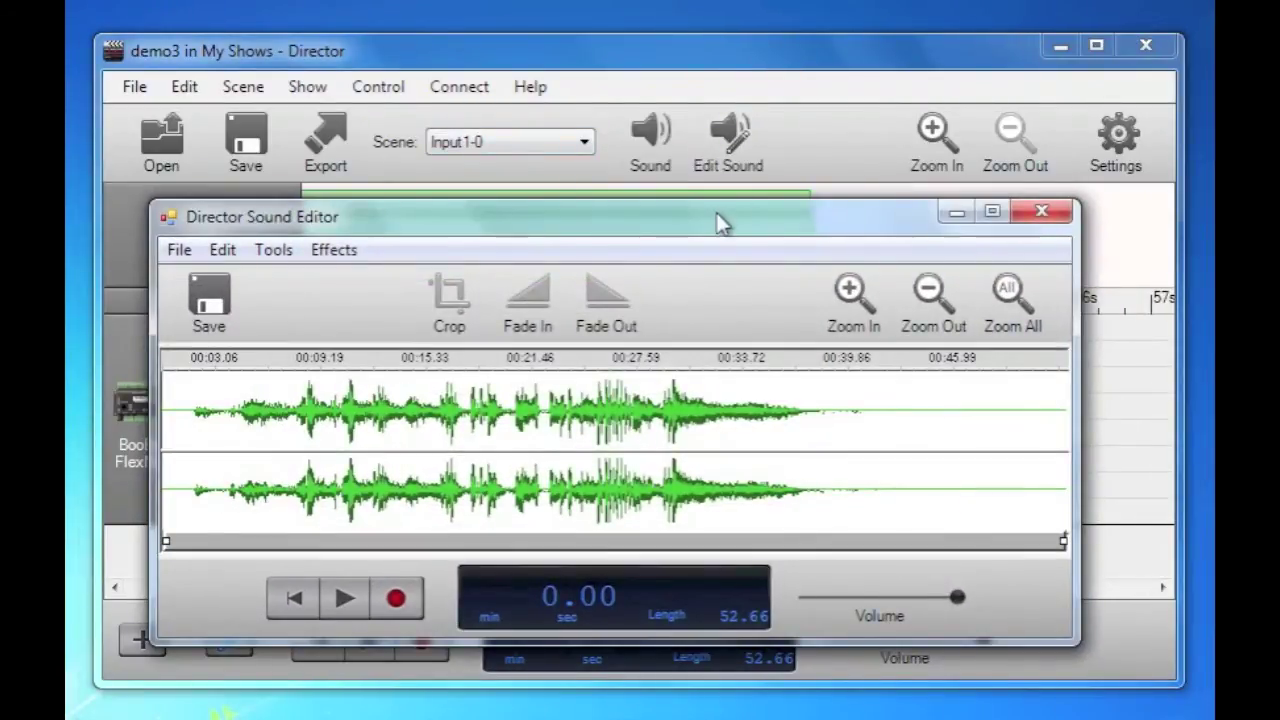
{"action": "left_click_drag", "start_coordinate": [717, 216], "coordinate": [700, 110]}
{"action": "left_click_drag", "start_coordinate": [1062, 540], "coordinate": [1125, 664]}
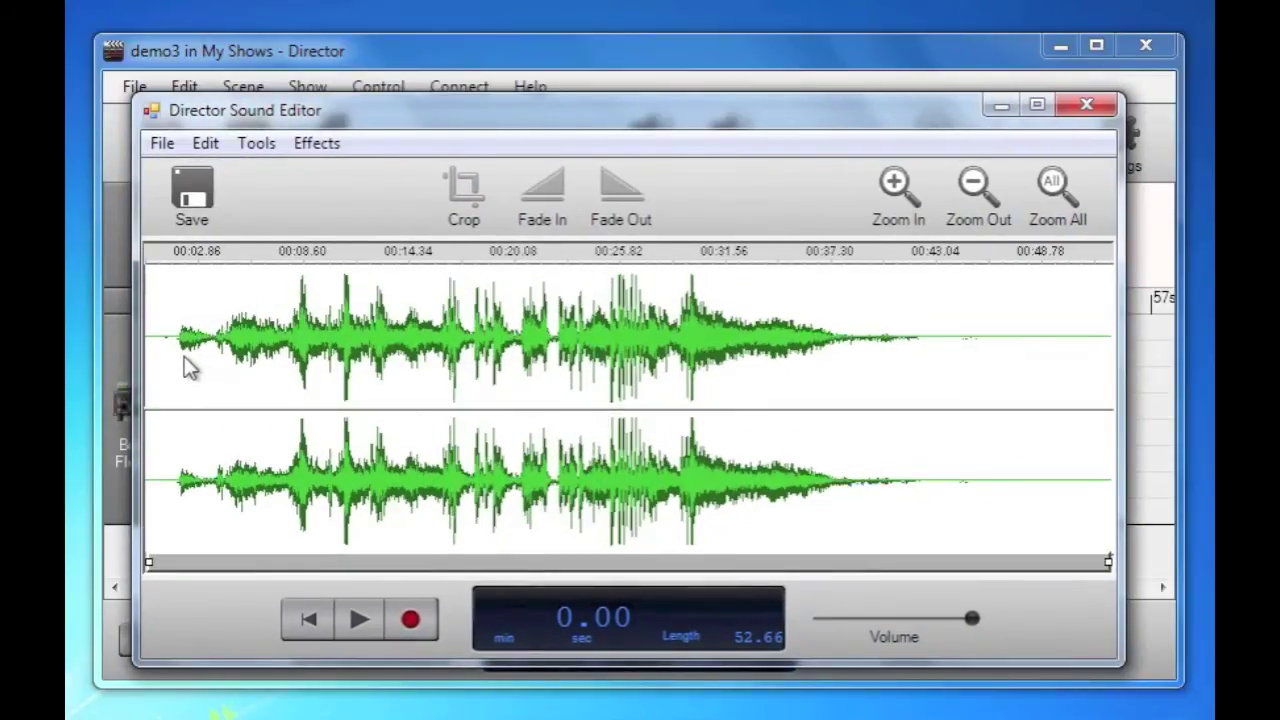
{"action": "left_click_drag", "start_coordinate": [176, 360], "coordinate": [366, 368]}
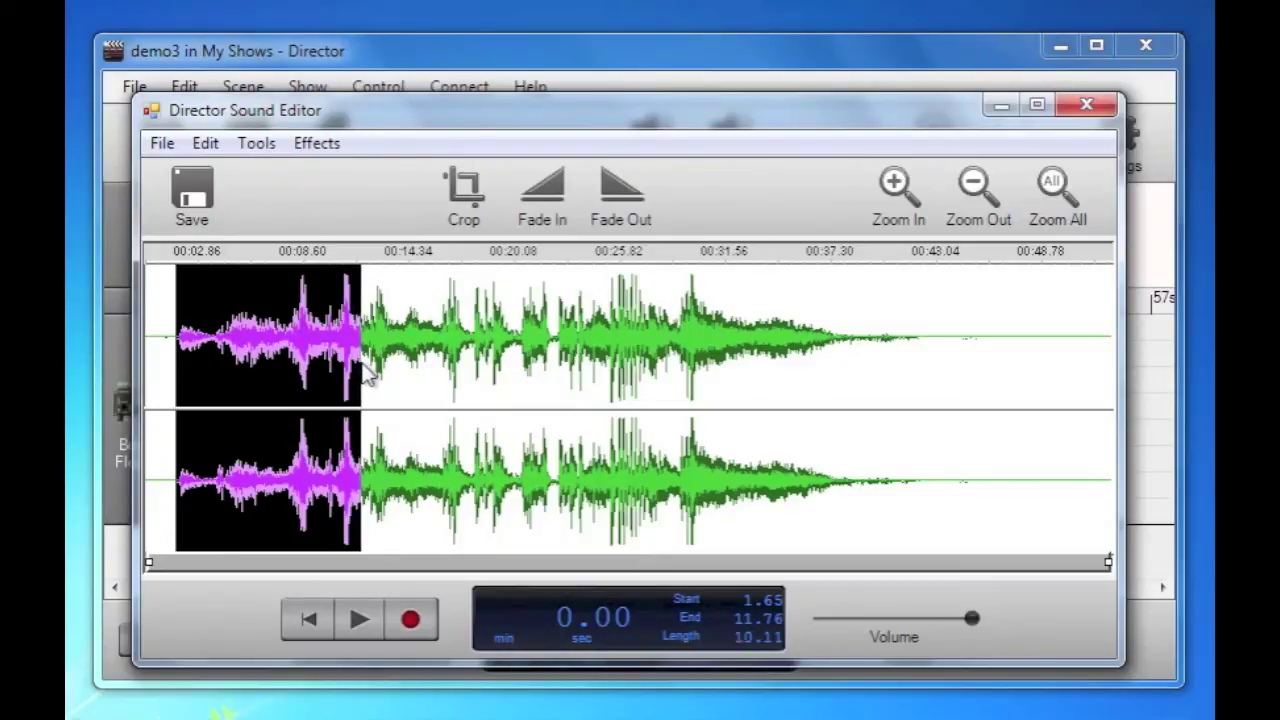
{"action": "left_click", "coordinate": [456, 212]}
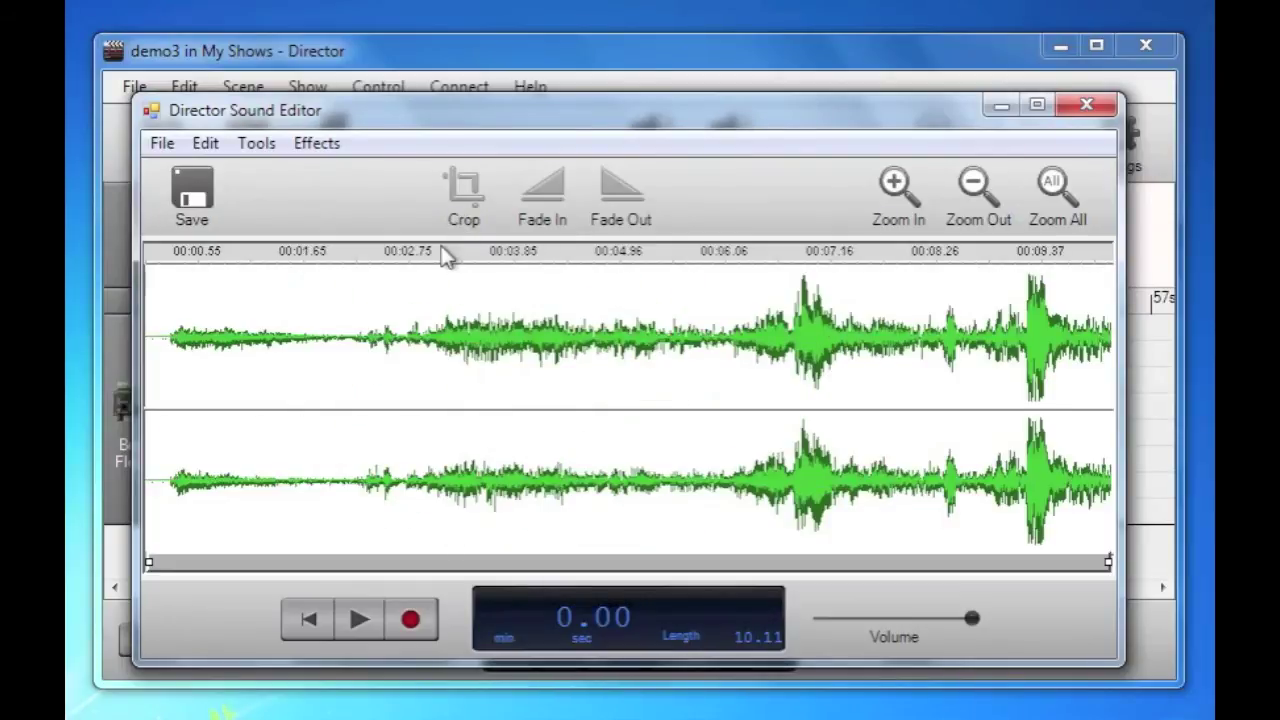
Fade out the clip's final moments and save the edited sound.
{"action": "left_click_drag", "start_coordinate": [1092, 380], "coordinate": [1132, 376]}
{"action": "left_click", "coordinate": [635, 207]}
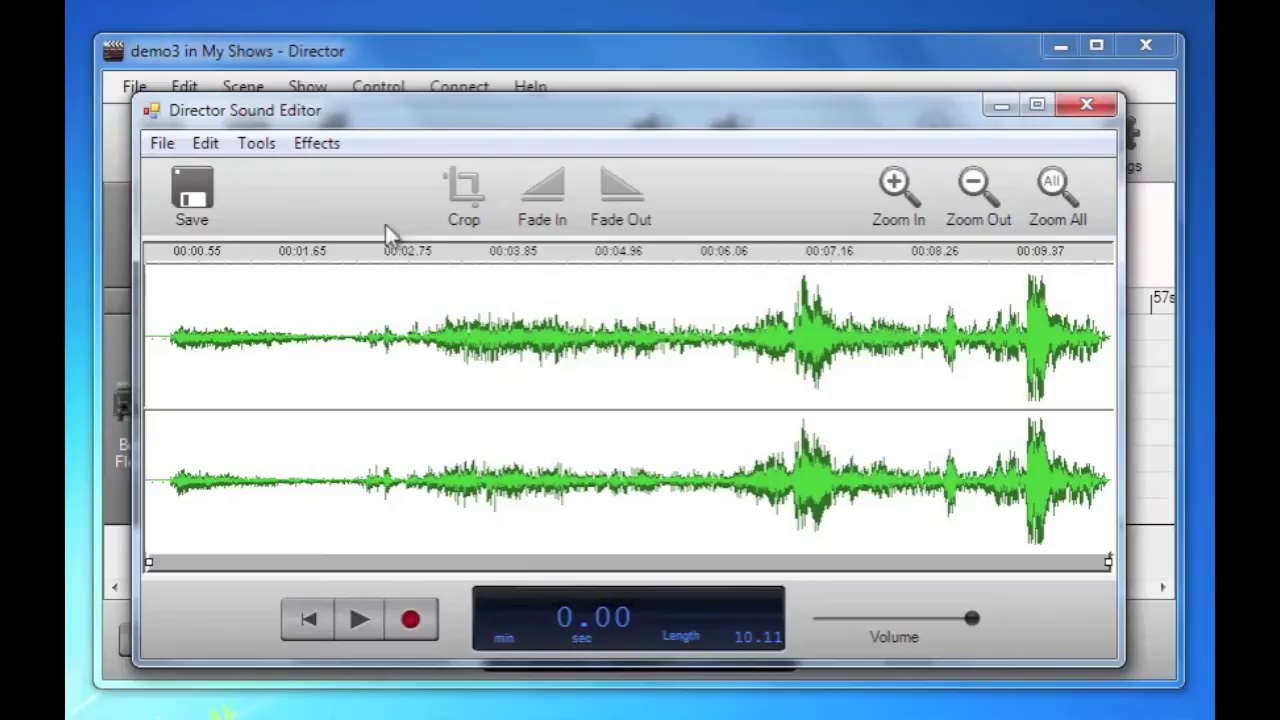
{"action": "left_click", "coordinate": [205, 195]}
Close the sound editor and end the scene at the 10 s mark, making it 10.10 s long.
{"action": "left_click", "coordinate": [1085, 106]}
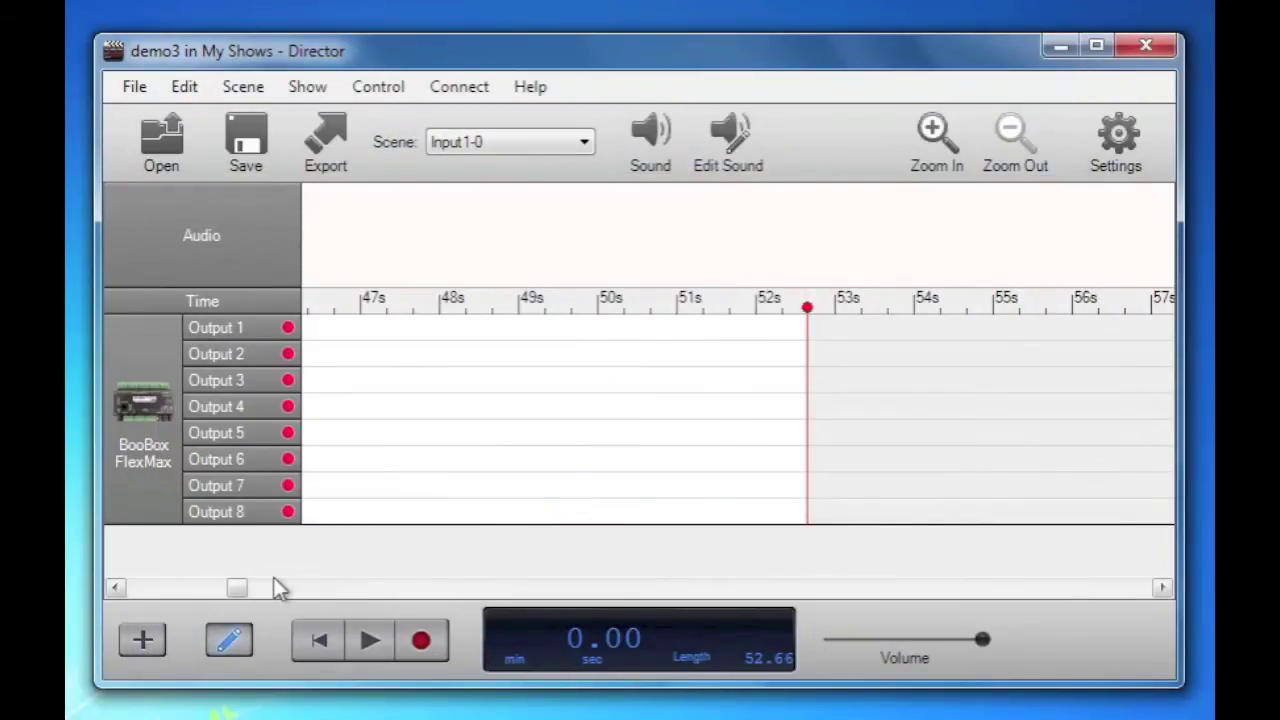
{"action": "left_click_drag", "start_coordinate": [240, 592], "coordinate": [119, 593]}
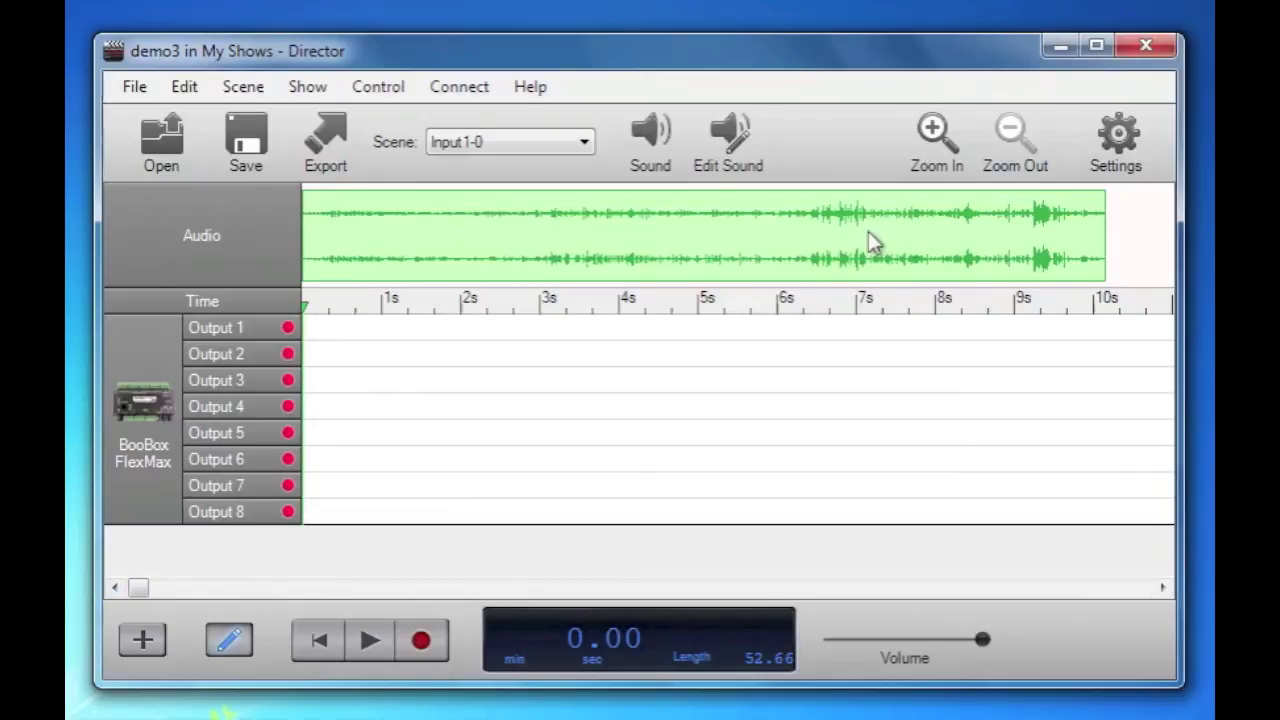
{"action": "right_click", "coordinate": [1100, 307]}
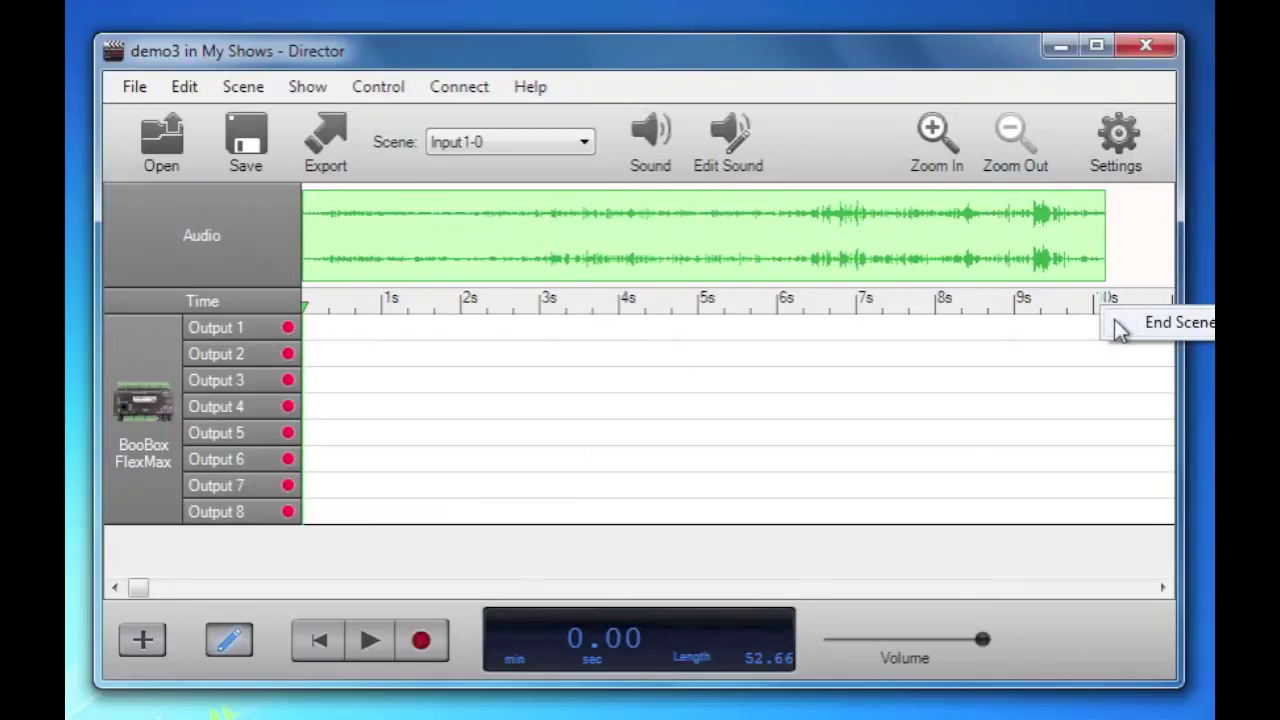
{"action": "left_click", "coordinate": [1125, 330]}
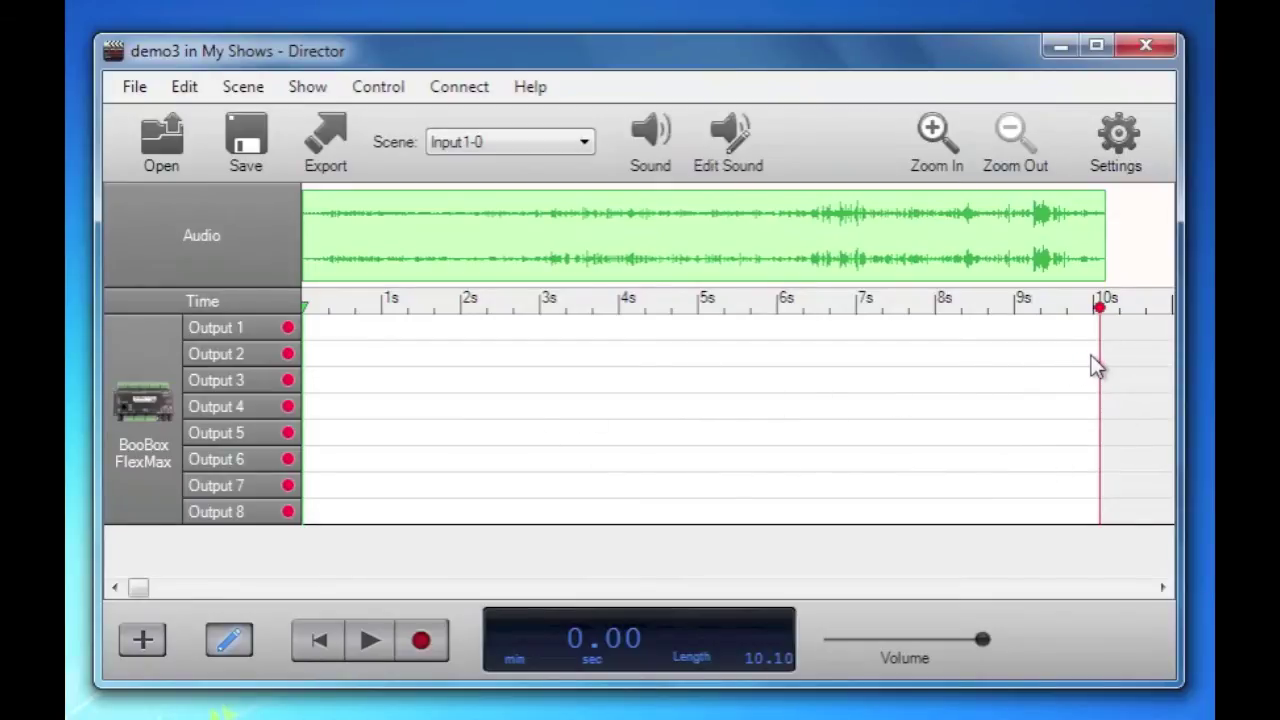
Play the shortened scene from the start, stopping at 10.06 s.
{"action": "left_click", "coordinate": [372, 641]}
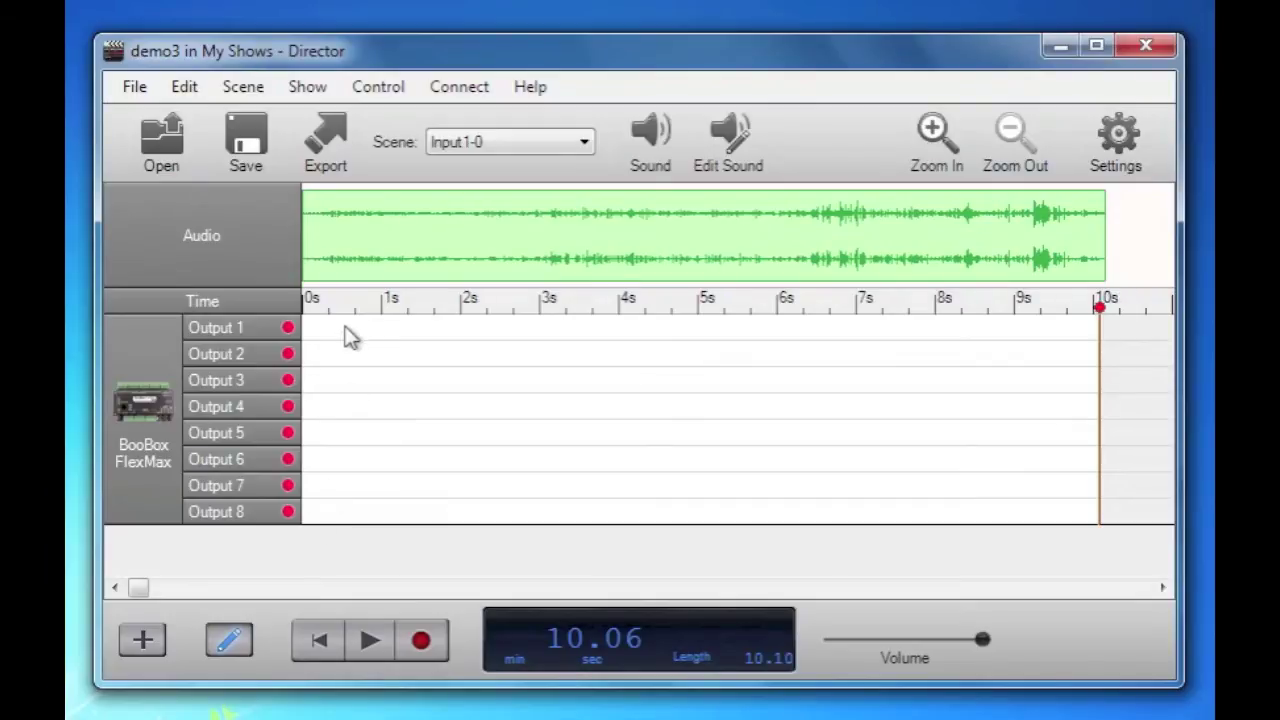
Draw staircase blocks: Output 1 at 1–2 s, Output 2 at 2–3 s, Output 3 at 3–5 s.
{"action": "mouse_move", "coordinate": [327, 329]}
{"action": "left_mouse_down"}
{"action": "mouse_move", "coordinate": [440, 329]}
{"action": "mouse_move", "coordinate": [538, 352]}
{"action": "mouse_move", "coordinate": [575, 381]}
{"action": "mouse_move", "coordinate": [652, 381]}
{"action": "mouse_move", "coordinate": [609, 391]}
{"action": "mouse_move", "coordinate": [674, 386]}
{"action": "mouse_move", "coordinate": [524, 385]}
{"action": "left_mouse_up"}
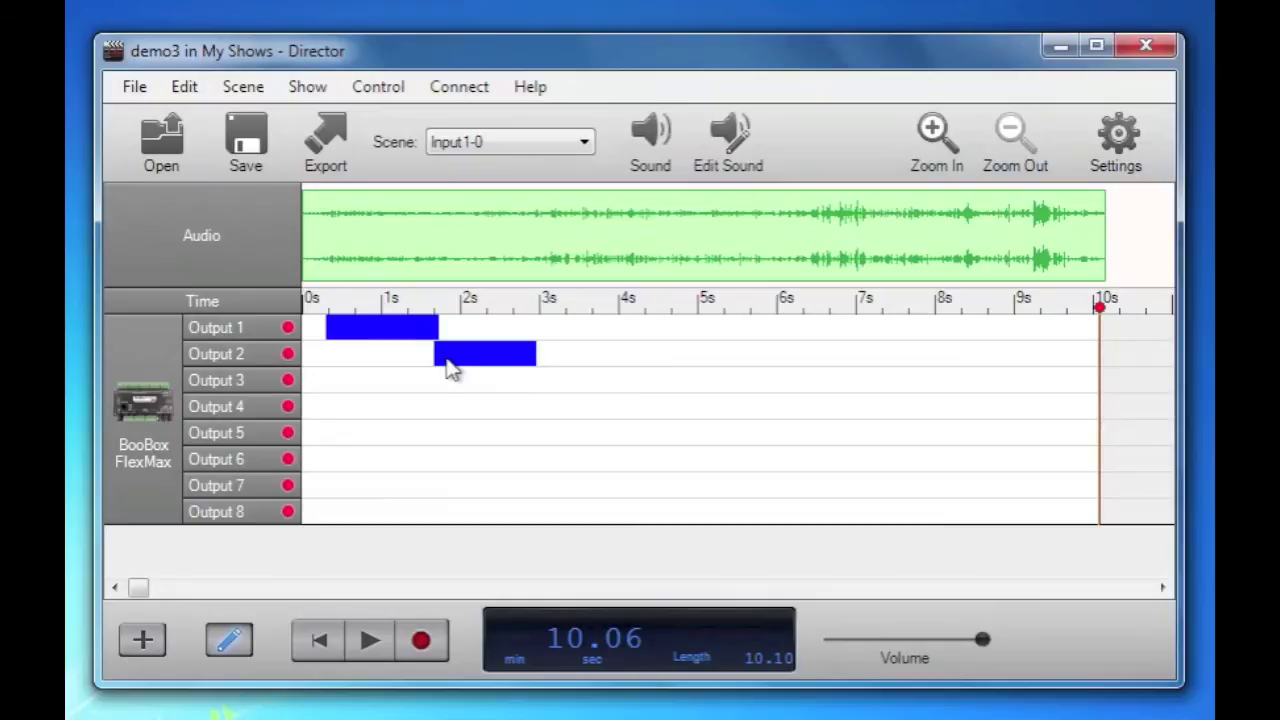
{"action": "mouse_move", "coordinate": [460, 353]}
{"action": "left_mouse_down"}
{"action": "mouse_move", "coordinate": [544, 350]}
{"action": "mouse_move", "coordinate": [437, 353]}
{"action": "left_mouse_up"}
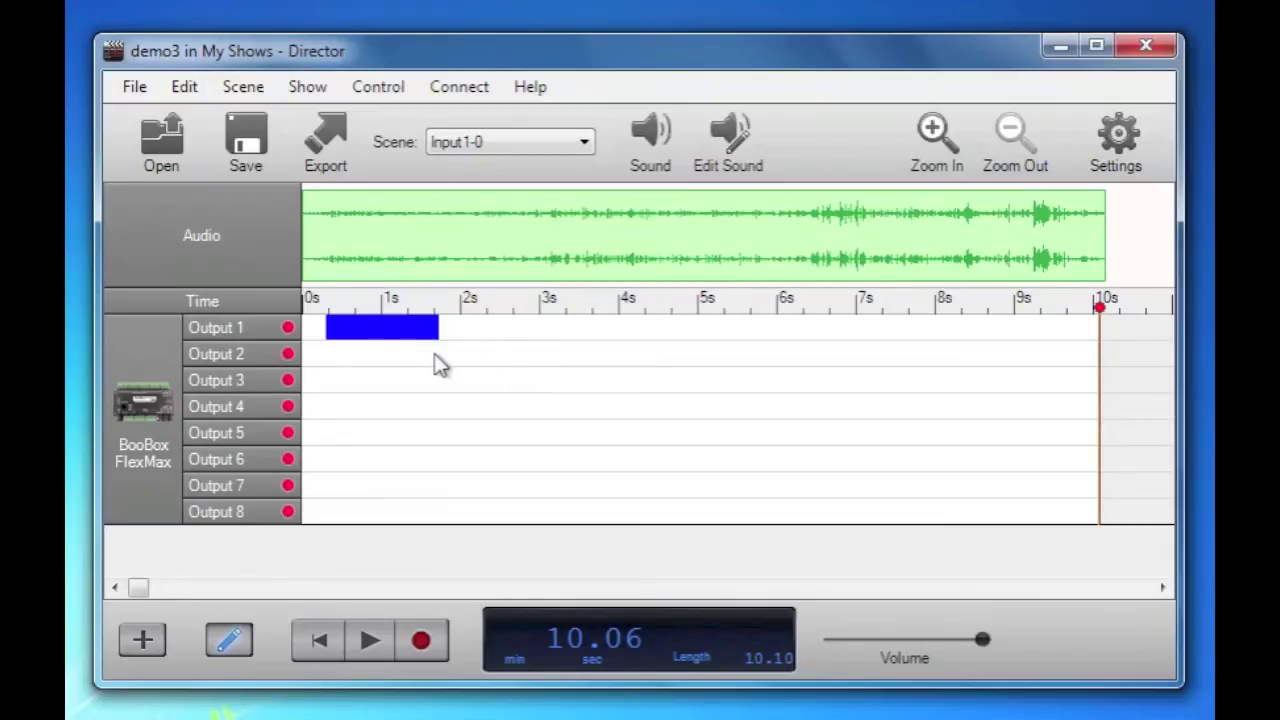
{"action": "left_click_drag", "start_coordinate": [450, 353], "coordinate": [572, 354]}
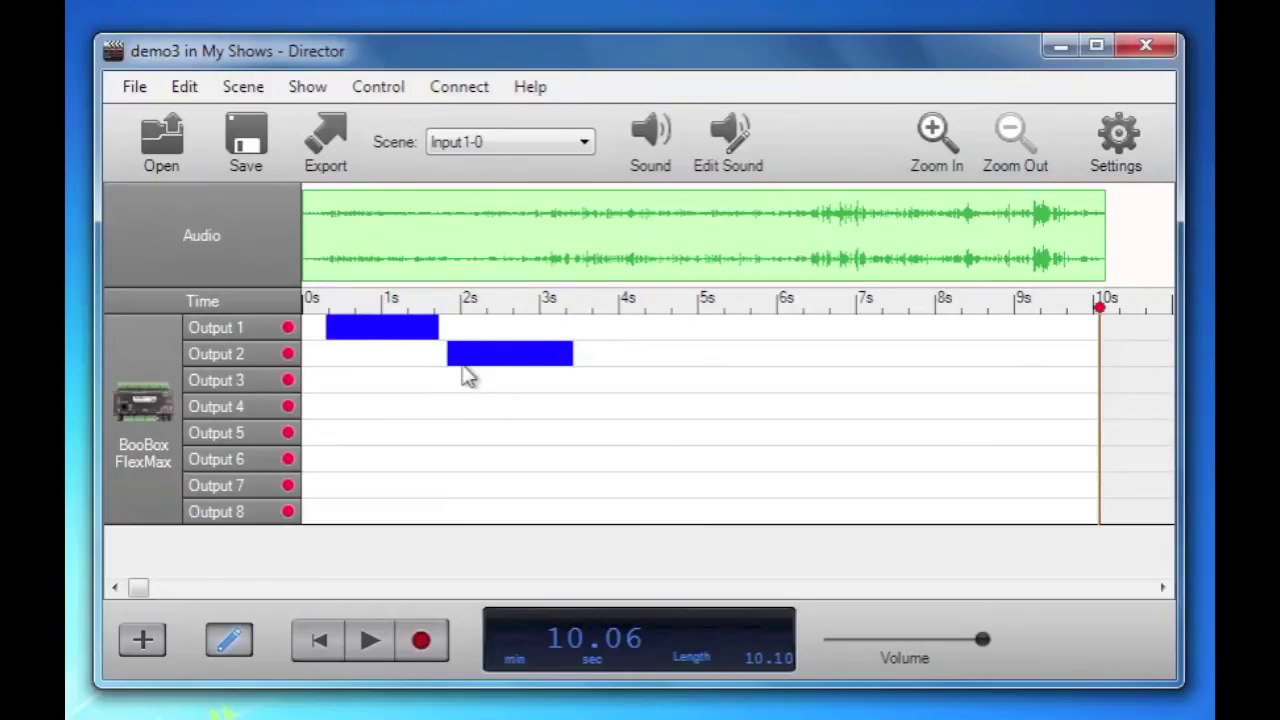
{"action": "left_click_drag", "start_coordinate": [485, 358], "coordinate": [573, 355]}
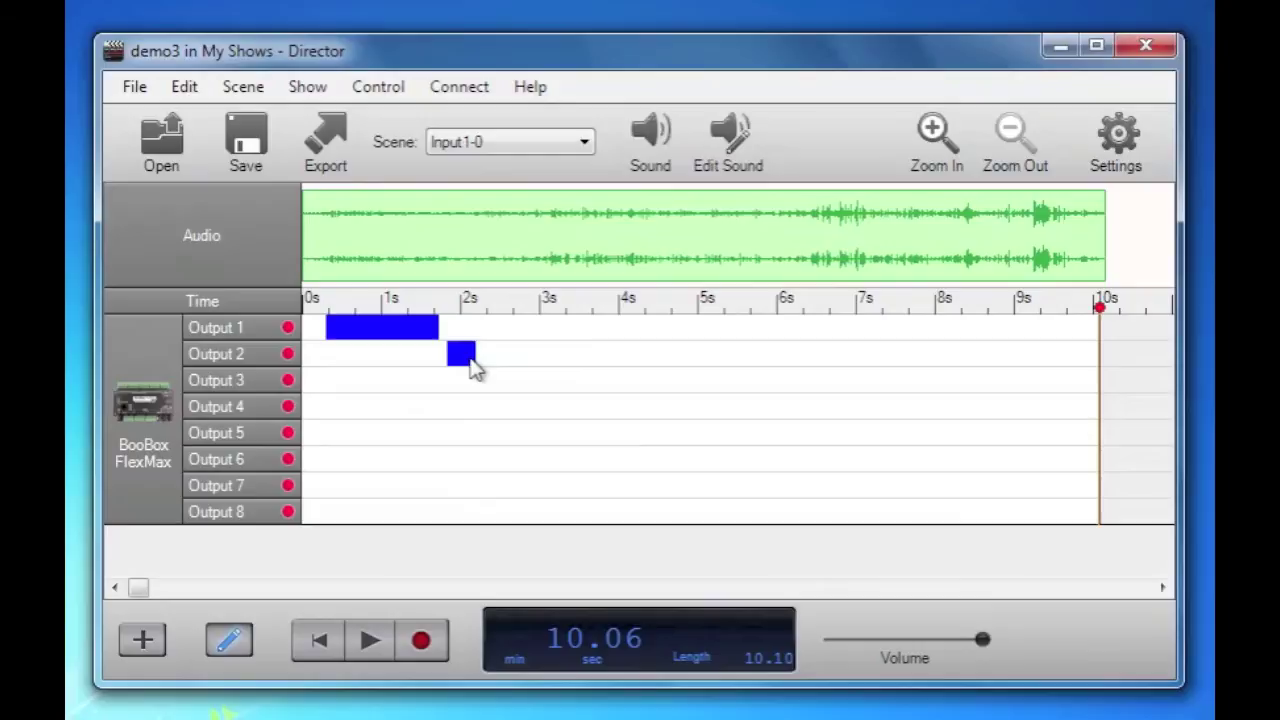
{"action": "mouse_move", "coordinate": [471, 354]}
{"action": "left_mouse_down"}
{"action": "mouse_move", "coordinate": [418, 359]}
{"action": "mouse_move", "coordinate": [427, 328]}
{"action": "mouse_move", "coordinate": [320, 331]}
{"action": "mouse_move", "coordinate": [456, 332]}
{"action": "mouse_move", "coordinate": [466, 355]}
{"action": "mouse_move", "coordinate": [540, 354]}
{"action": "mouse_move", "coordinate": [564, 374]}
{"action": "mouse_move", "coordinate": [695, 381]}
{"action": "left_mouse_up"}
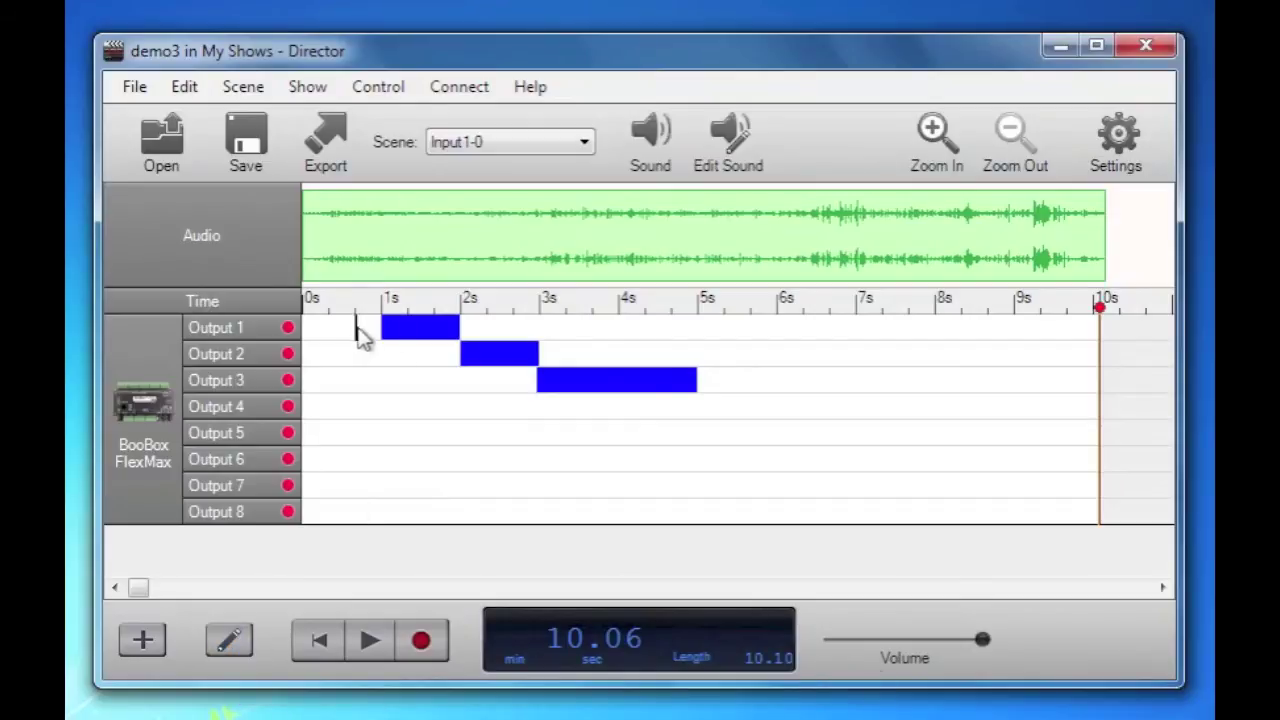
{"action": "mouse_move", "coordinate": [355, 330]}
{"action": "left_mouse_down"}
{"action": "mouse_move", "coordinate": [600, 394]}
{"action": "mouse_move", "coordinate": [834, 506]}
{"action": "mouse_move", "coordinate": [743, 392]}
{"action": "left_mouse_up"}
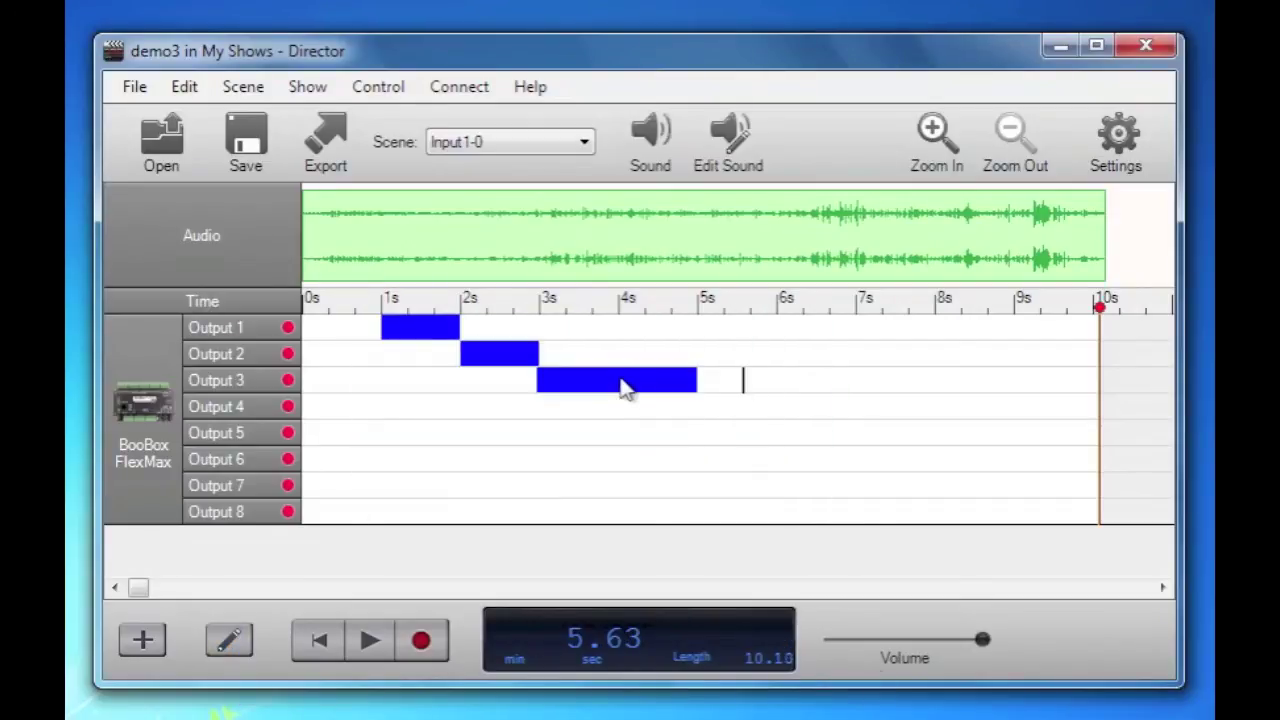
Turn off the existing Outputs 1–3 blocks from 0.56 s to about 5 s.
{"action": "right_click", "coordinate": [622, 388]}
{"action": "left_click", "coordinate": [392, 355]}
{"action": "left_click_drag", "start_coordinate": [343, 316], "coordinate": [720, 389]}
{"action": "right_click", "coordinate": [629, 372]}
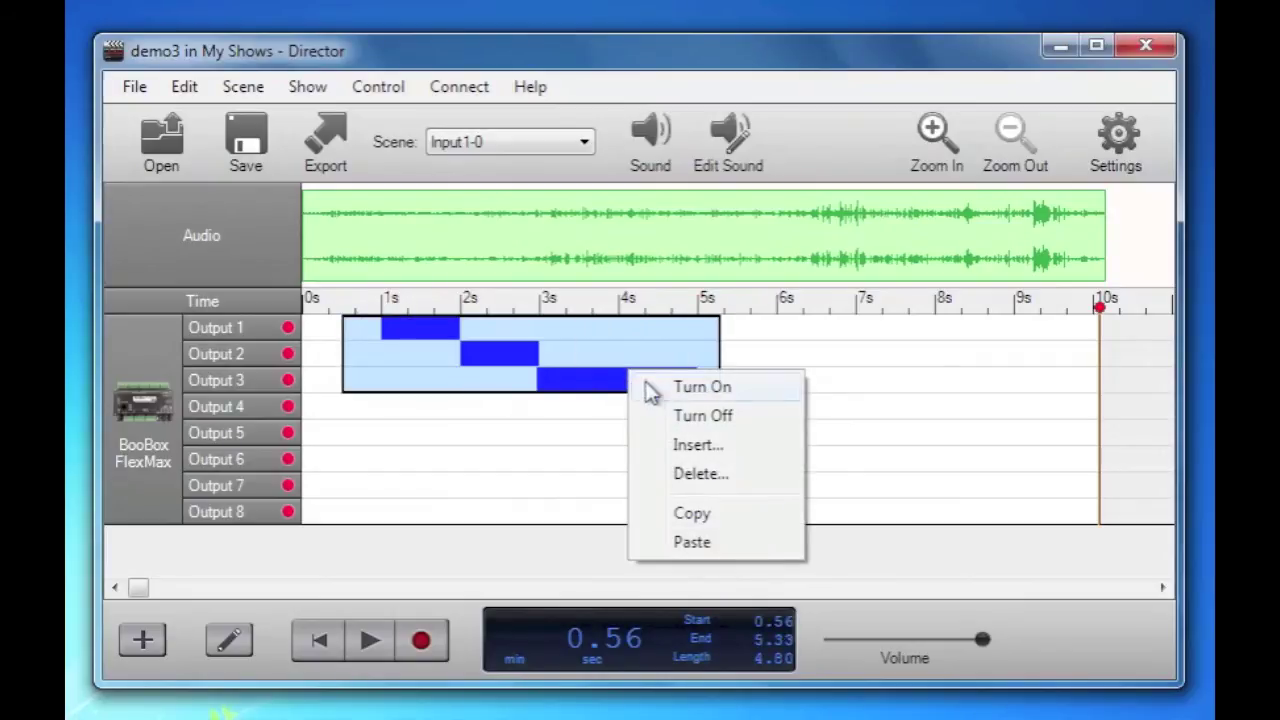
{"action": "left_click", "coordinate": [684, 419]}
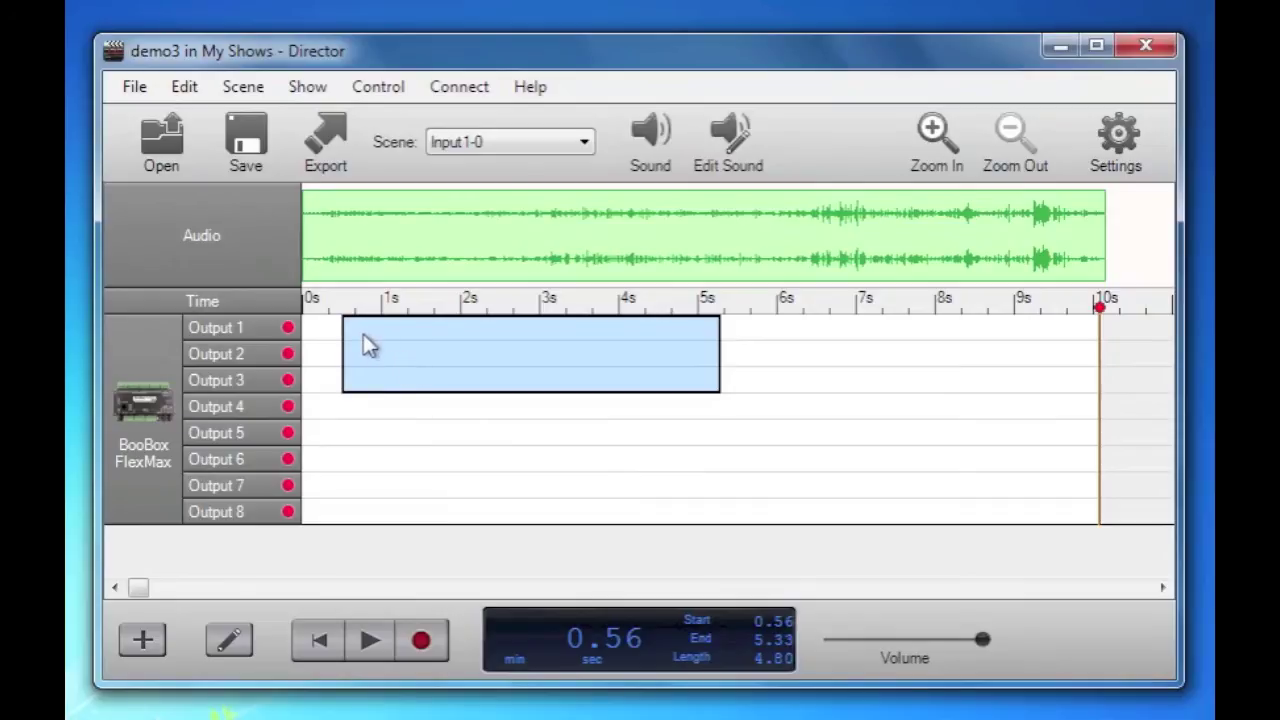
Draw overlapping blocks: Output 1 at 1–3.3 s, Output 2 at 2.4–4.9 s, Output 3 at 4–7.1 s.
{"action": "left_click", "coordinate": [238, 634]}
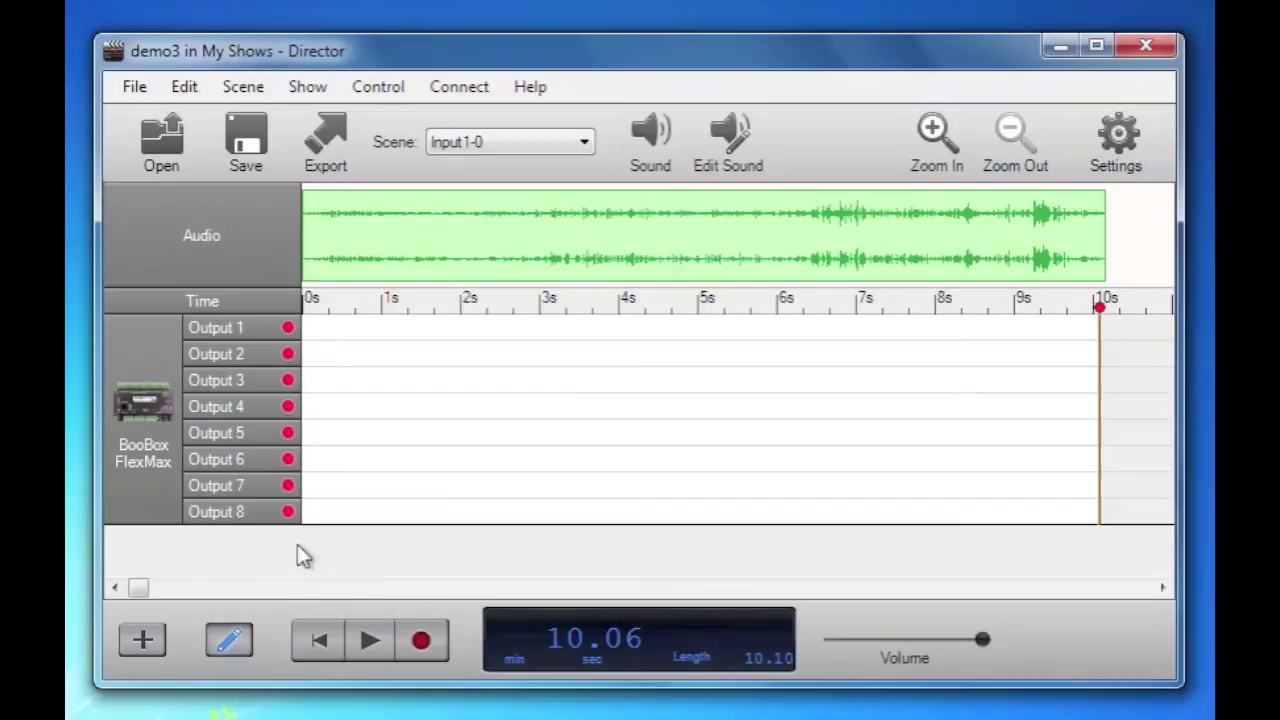
{"action": "left_click_drag", "start_coordinate": [372, 330], "coordinate": [565, 329]}
{"action": "left_click_drag", "start_coordinate": [493, 355], "coordinate": [689, 355]}
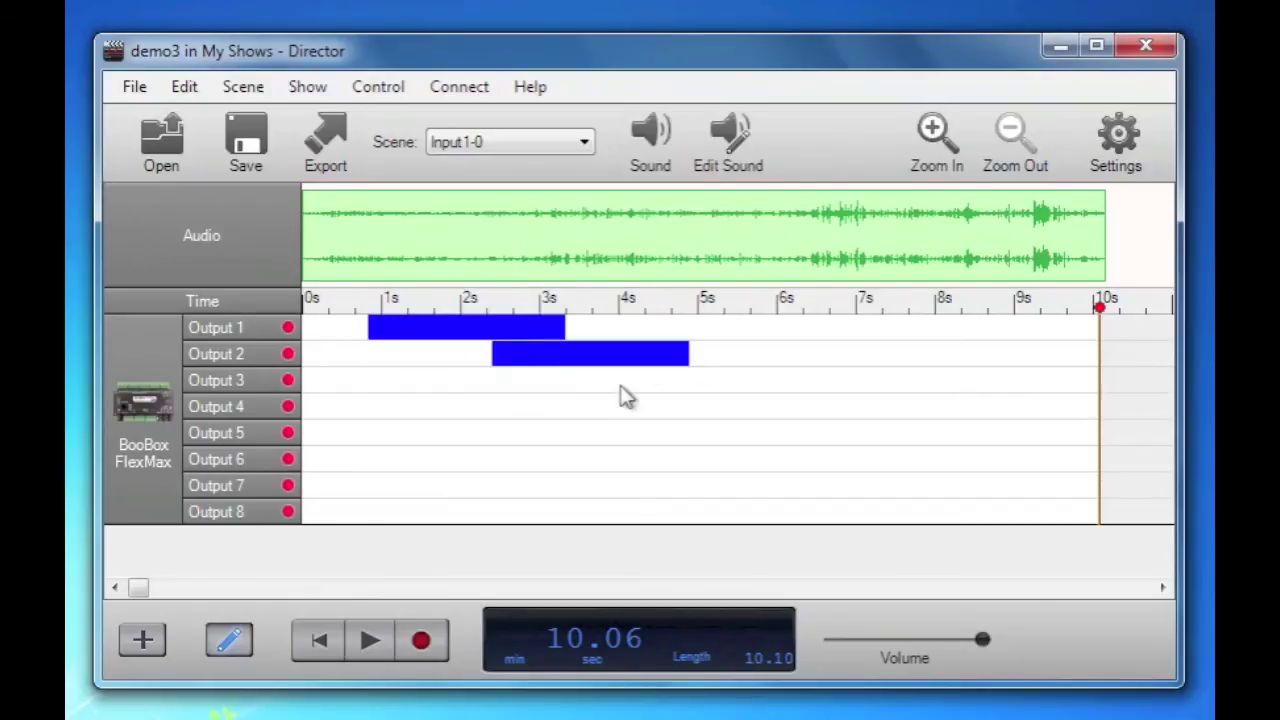
{"action": "left_click_drag", "start_coordinate": [617, 381], "coordinate": [868, 381]}
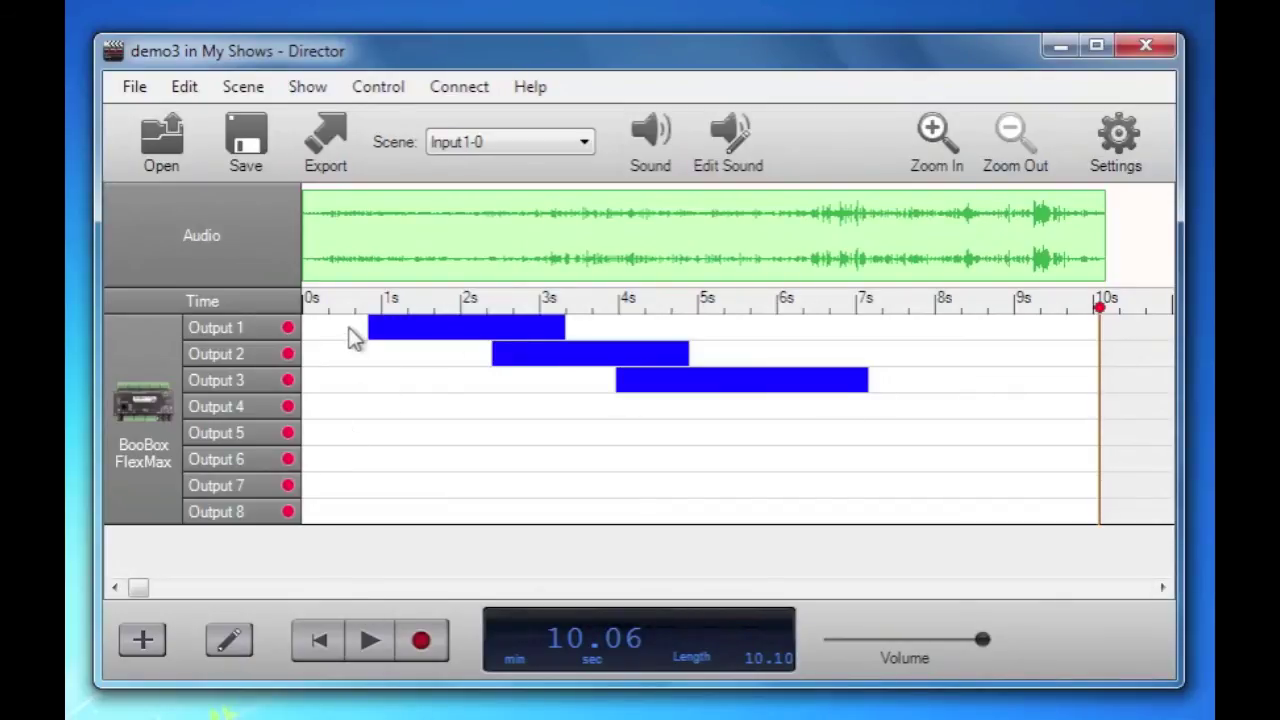
Copy the Outputs 1–3 staircase and paste it onto Outputs 5–7.
{"action": "left_click_drag", "start_coordinate": [353, 318], "coordinate": [882, 392]}
{"action": "right_click", "coordinate": [804, 367]}
{"action": "left_click", "coordinate": [864, 510]}
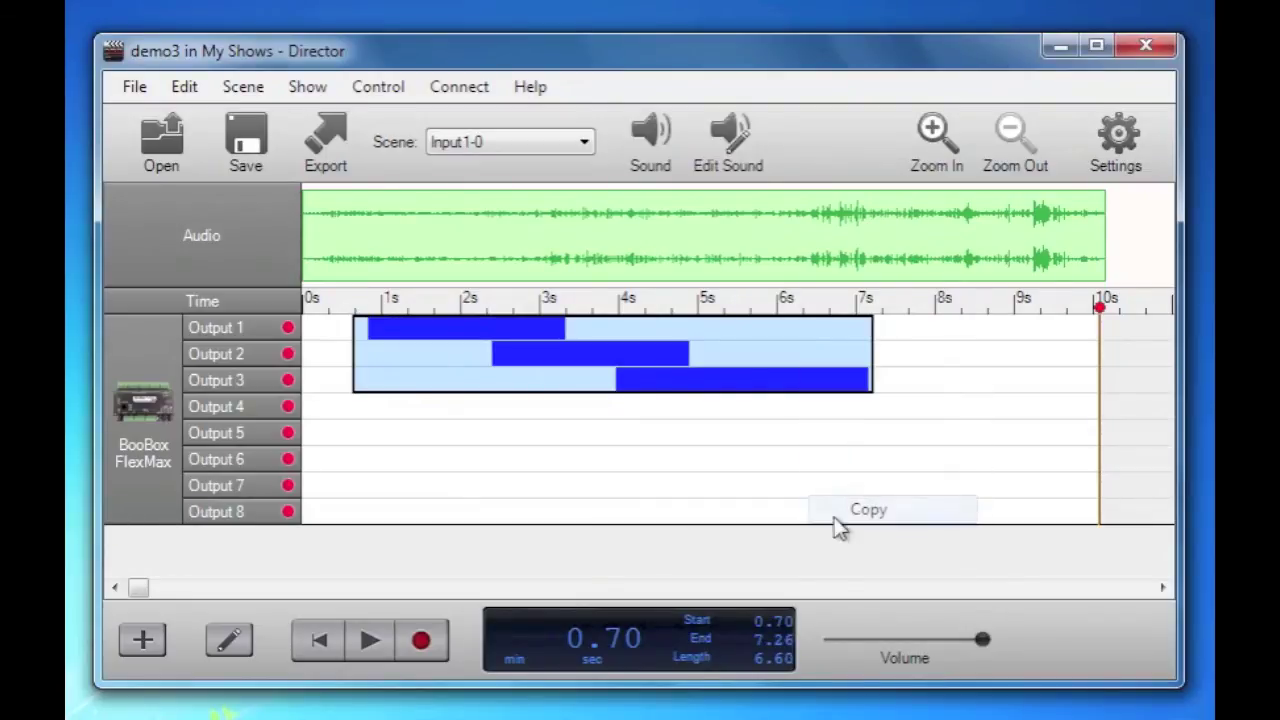
{"action": "left_click", "coordinate": [357, 432]}
{"action": "right_click", "coordinate": [357, 429]}
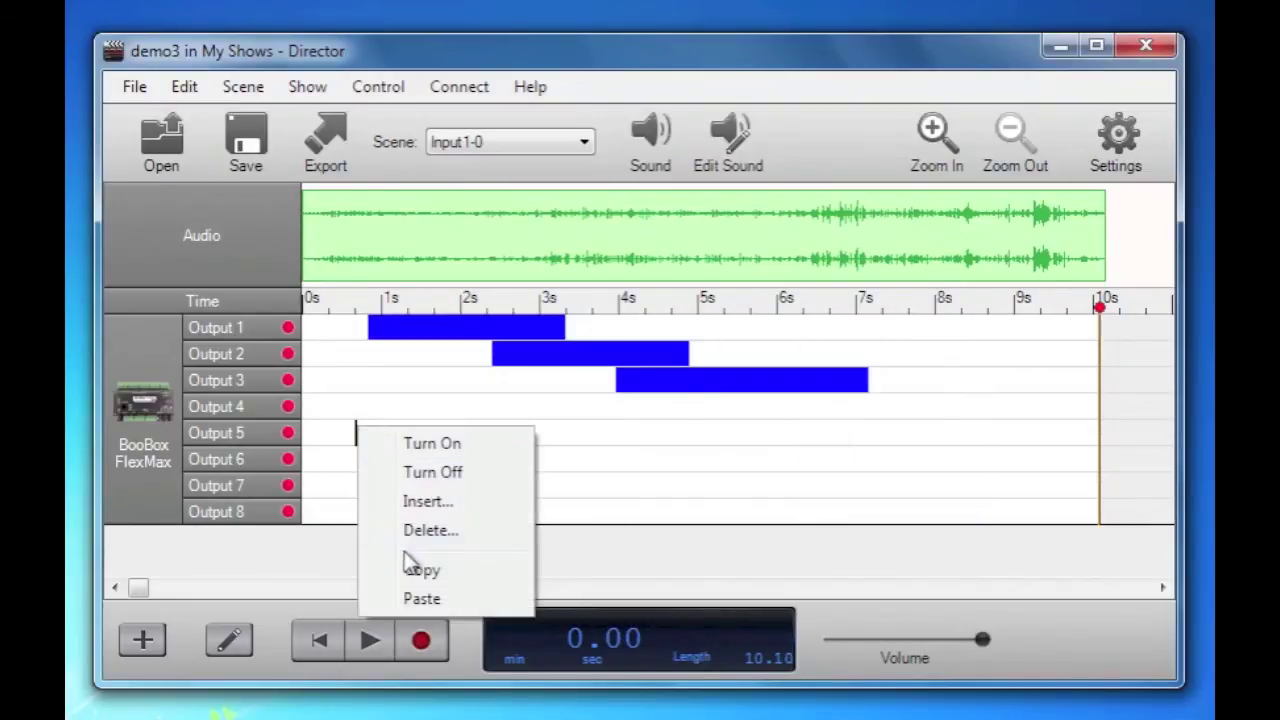
{"action": "left_click", "coordinate": [421, 598]}
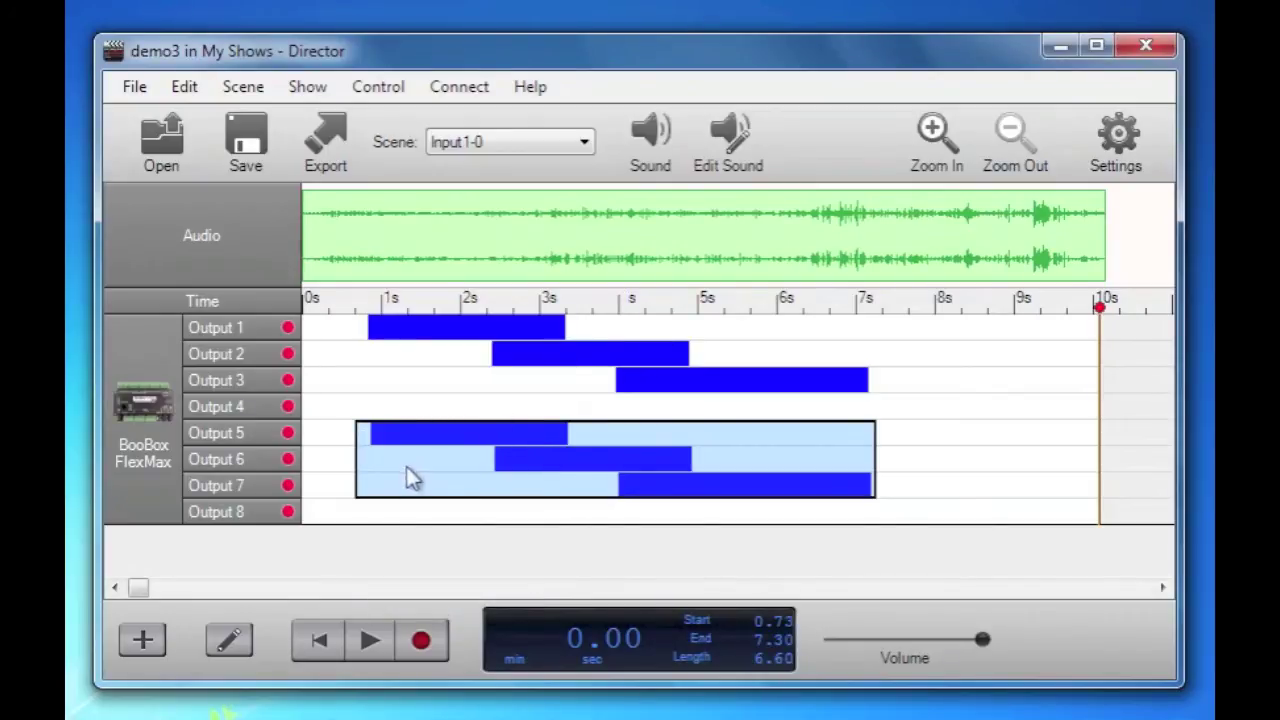
{"action": "left_click", "coordinate": [177, 93]}
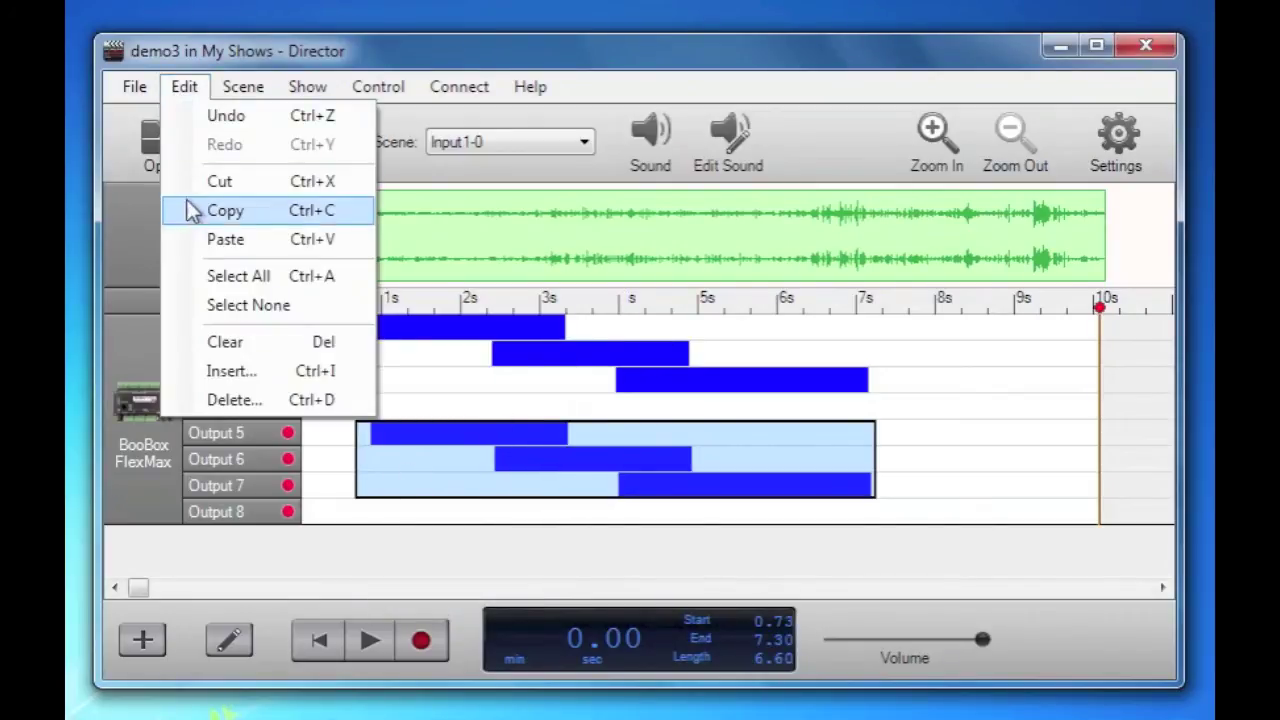
Select the whole timeline and clear every block.
{"action": "left_click", "coordinate": [230, 277]}
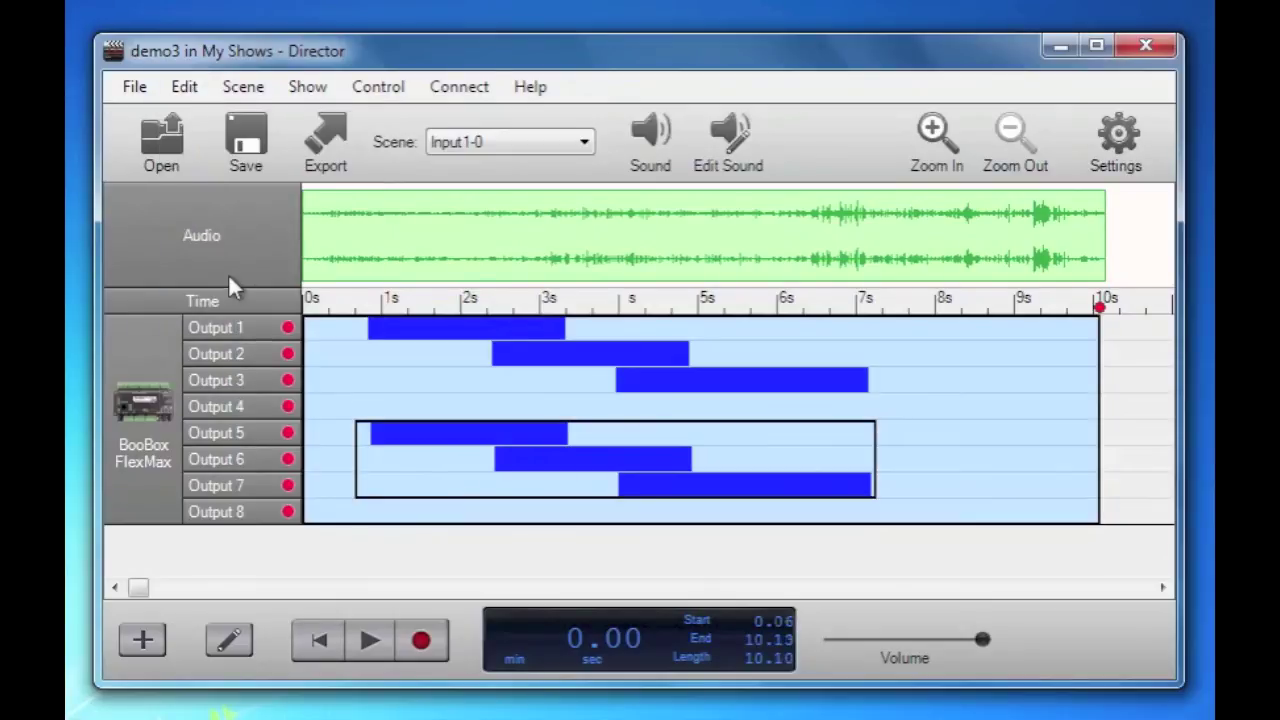
{"action": "left_click", "coordinate": [184, 87]}
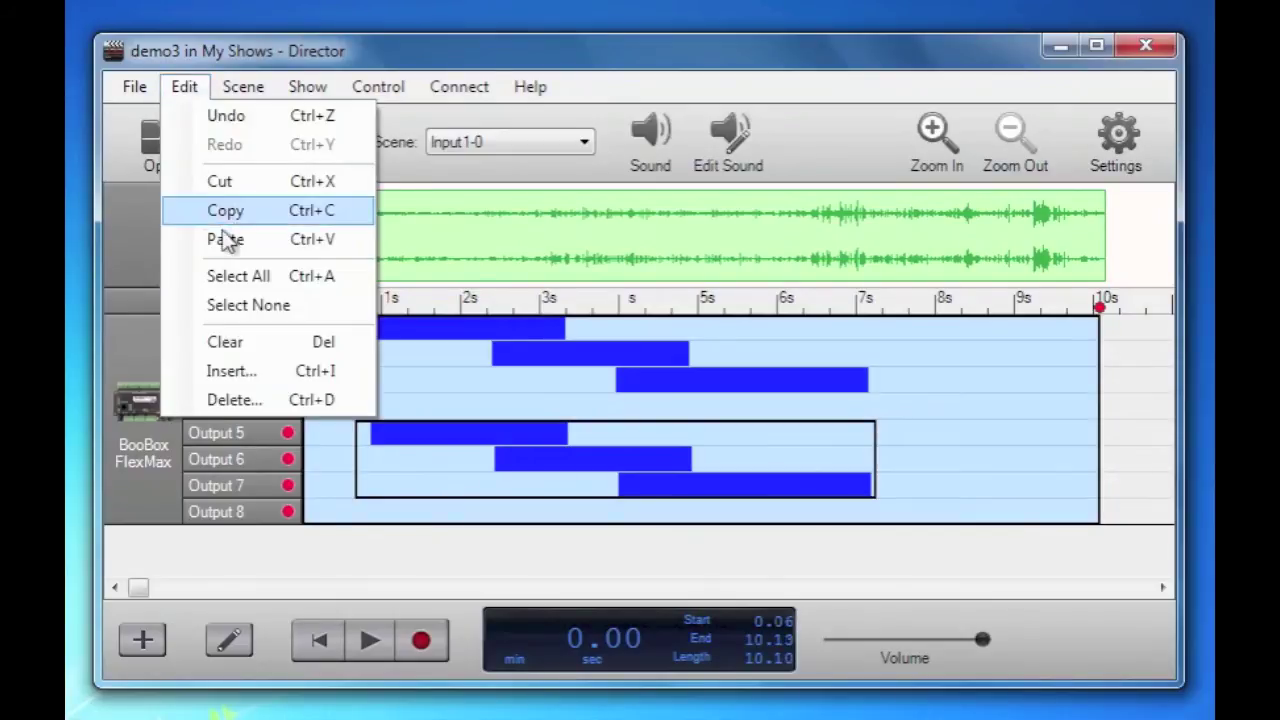
{"action": "left_click", "coordinate": [245, 342]}
Turn on Outputs 1–6 from 1.16–3.46 s and from 4.86–7.26 s.
{"action": "left_click_drag", "start_coordinate": [390, 316], "coordinate": [574, 470]}
{"action": "right_click", "coordinate": [487, 395]}
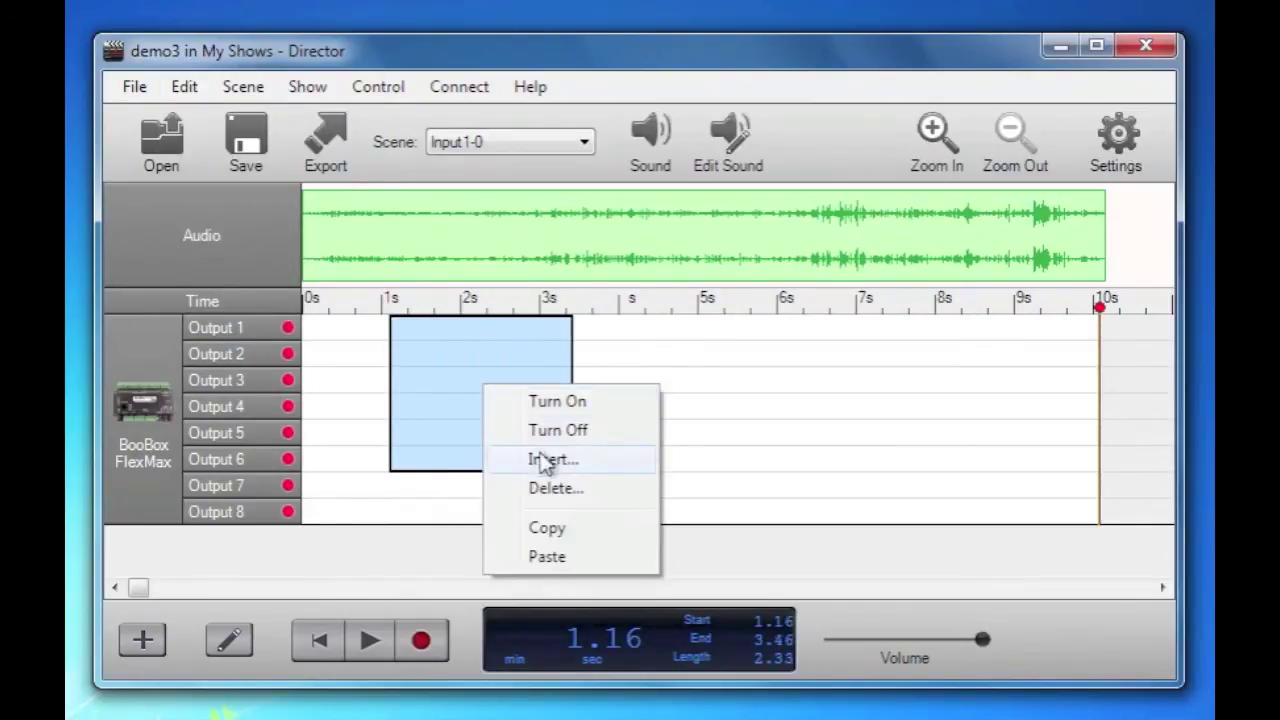
{"action": "left_click", "coordinate": [558, 403]}
{"action": "left_click_drag", "start_coordinate": [683, 318], "coordinate": [874, 468]}
{"action": "right_click", "coordinate": [828, 420]}
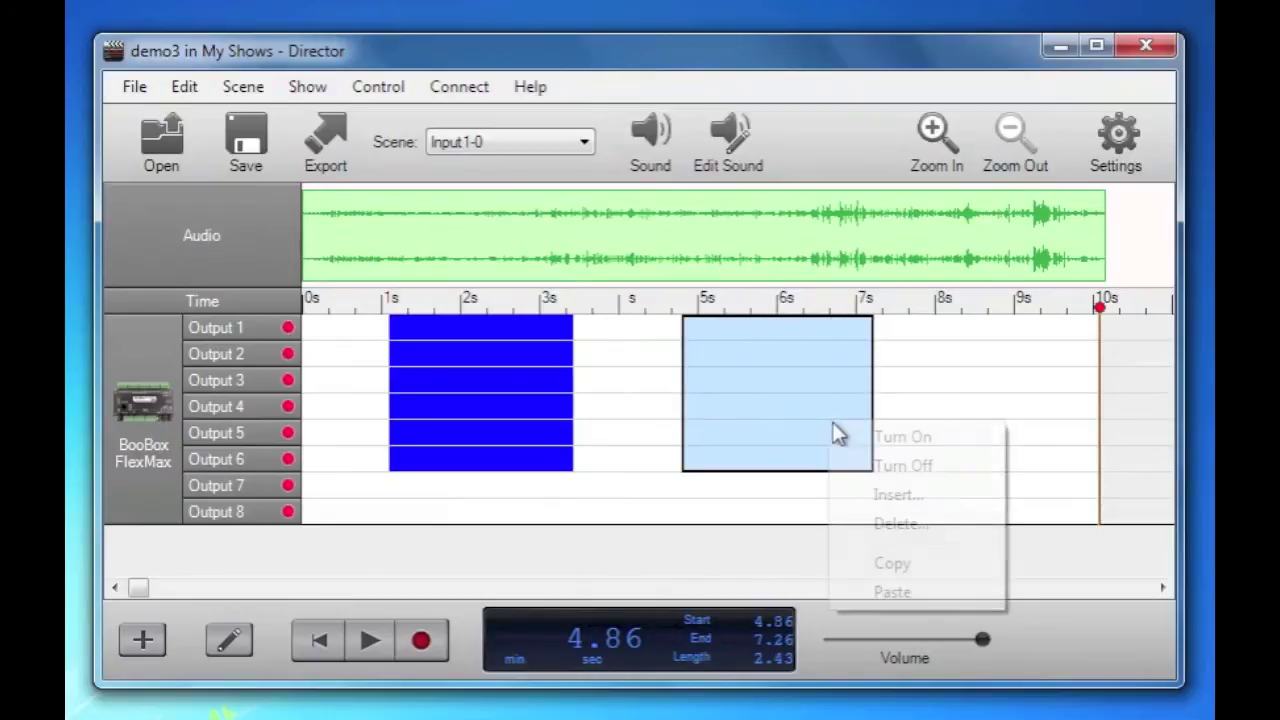
{"action": "left_click", "coordinate": [851, 436]}
Delete the 0.60 s gap between the two blocks to close it up.
{"action": "left_click_drag", "start_coordinate": [599, 318], "coordinate": [644, 468]}
{"action": "right_click", "coordinate": [631, 366]}
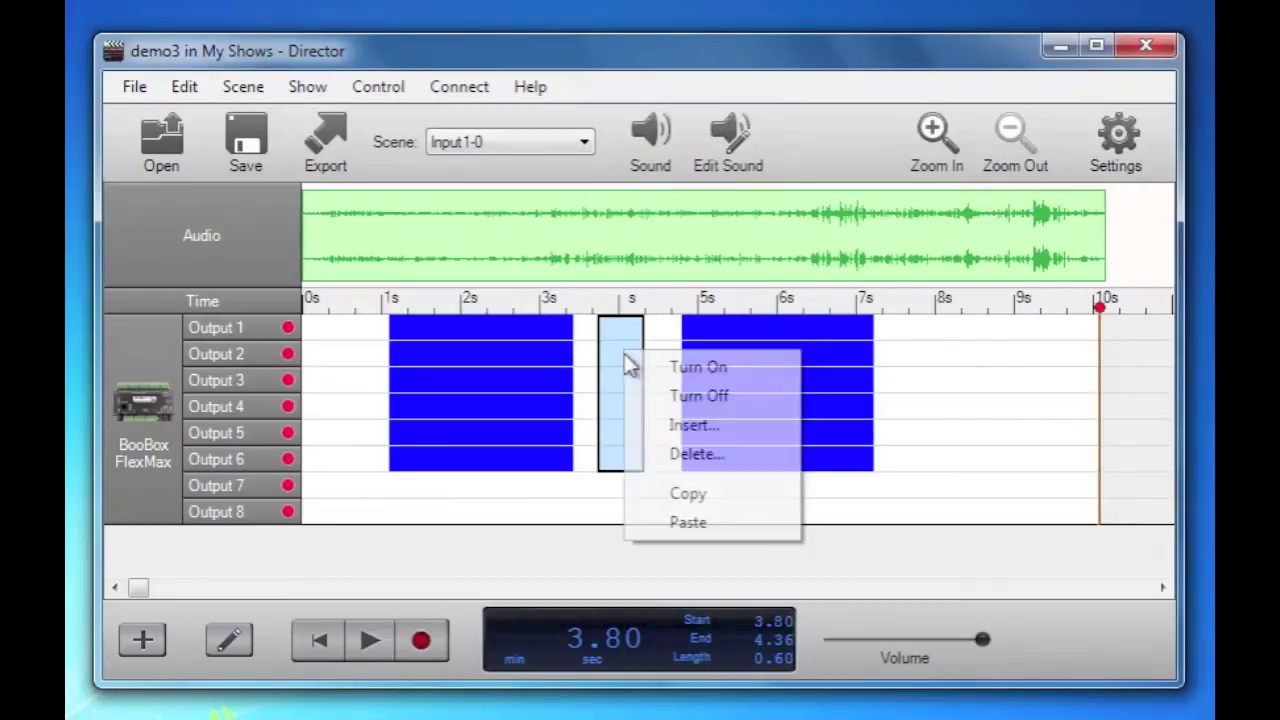
{"action": "left_click", "coordinate": [676, 455]}
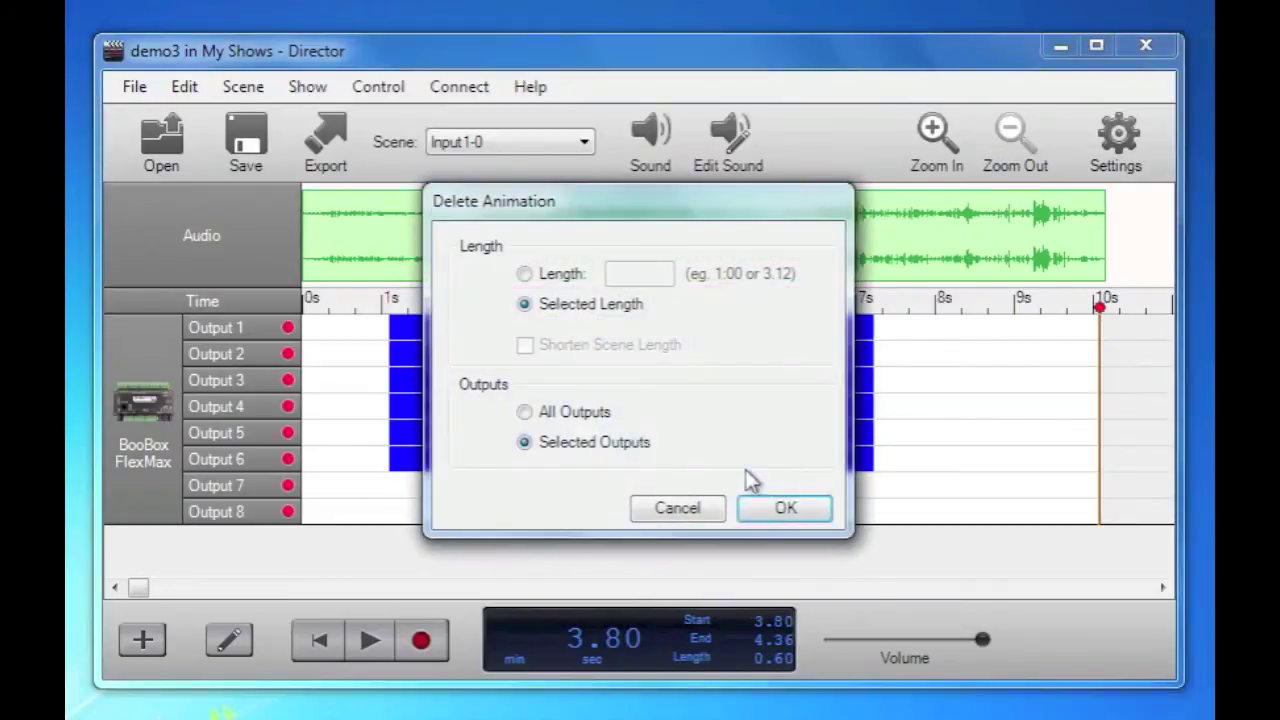
{"action": "left_click", "coordinate": [778, 508]}
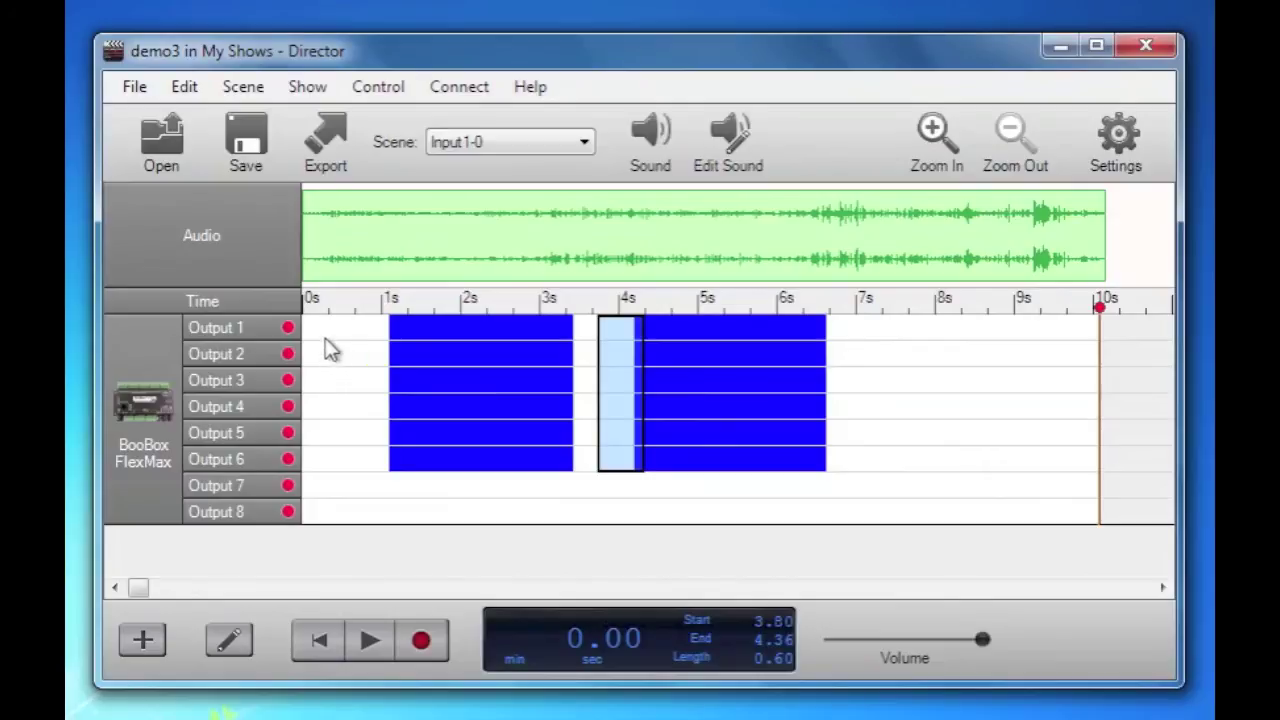
{"action": "left_click", "coordinate": [598, 345]}
Insert a 4-second gap at 3.60 s on Outputs 1–3, pushing their later block to about 8–10.5 s.
{"action": "left_click_drag", "start_coordinate": [585, 330], "coordinate": [627, 383]}
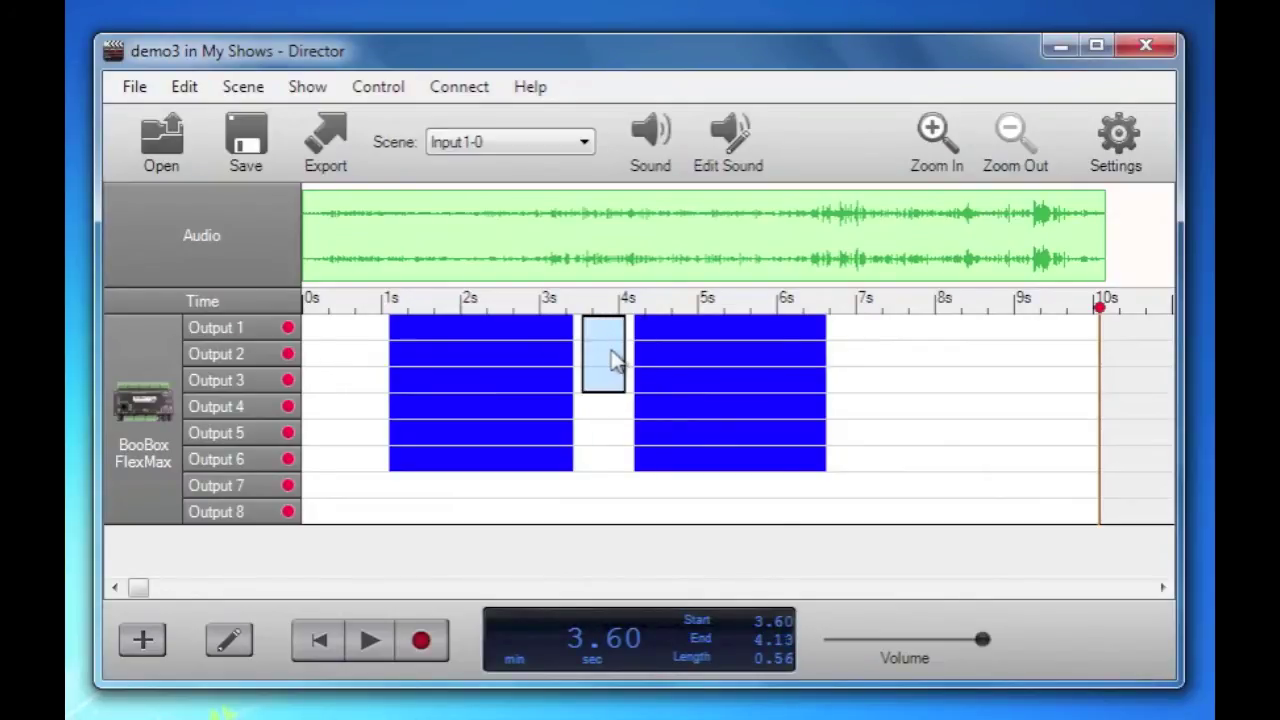
{"action": "right_click", "coordinate": [615, 362]}
{"action": "left_click", "coordinate": [650, 428]}
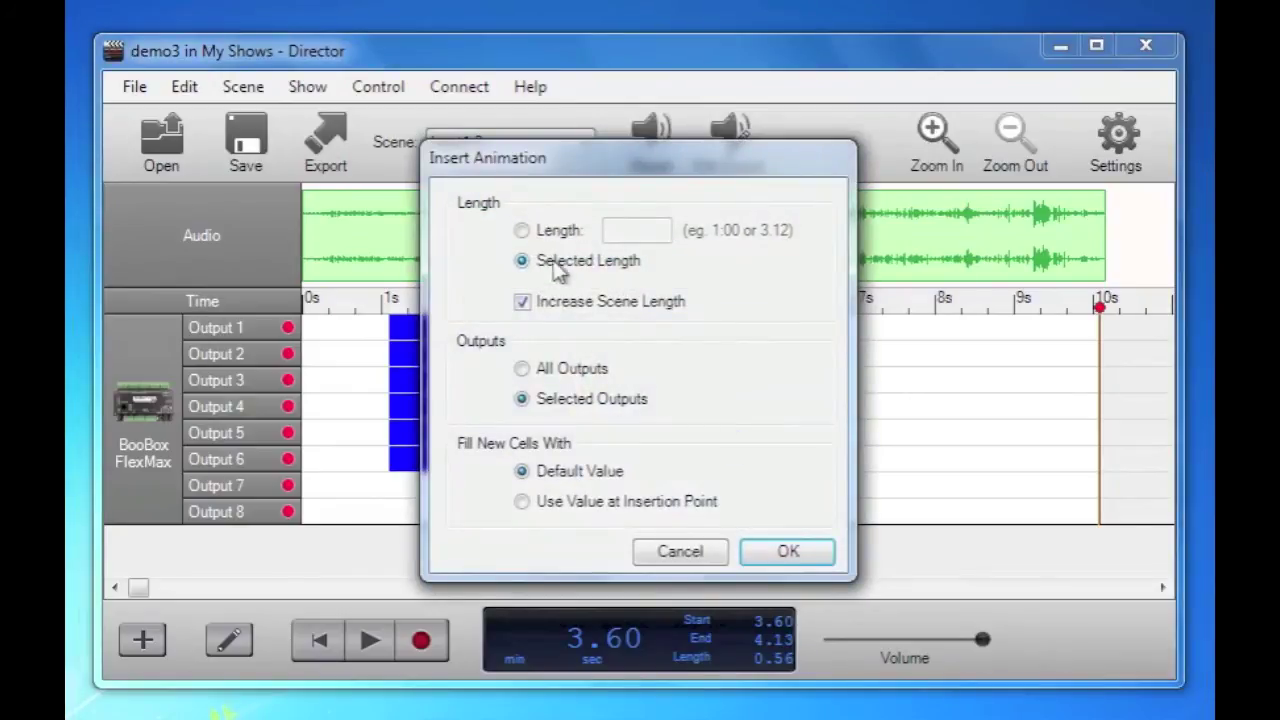
{"action": "left_click", "coordinate": [525, 236]}
{"action": "type", "text": "4"}
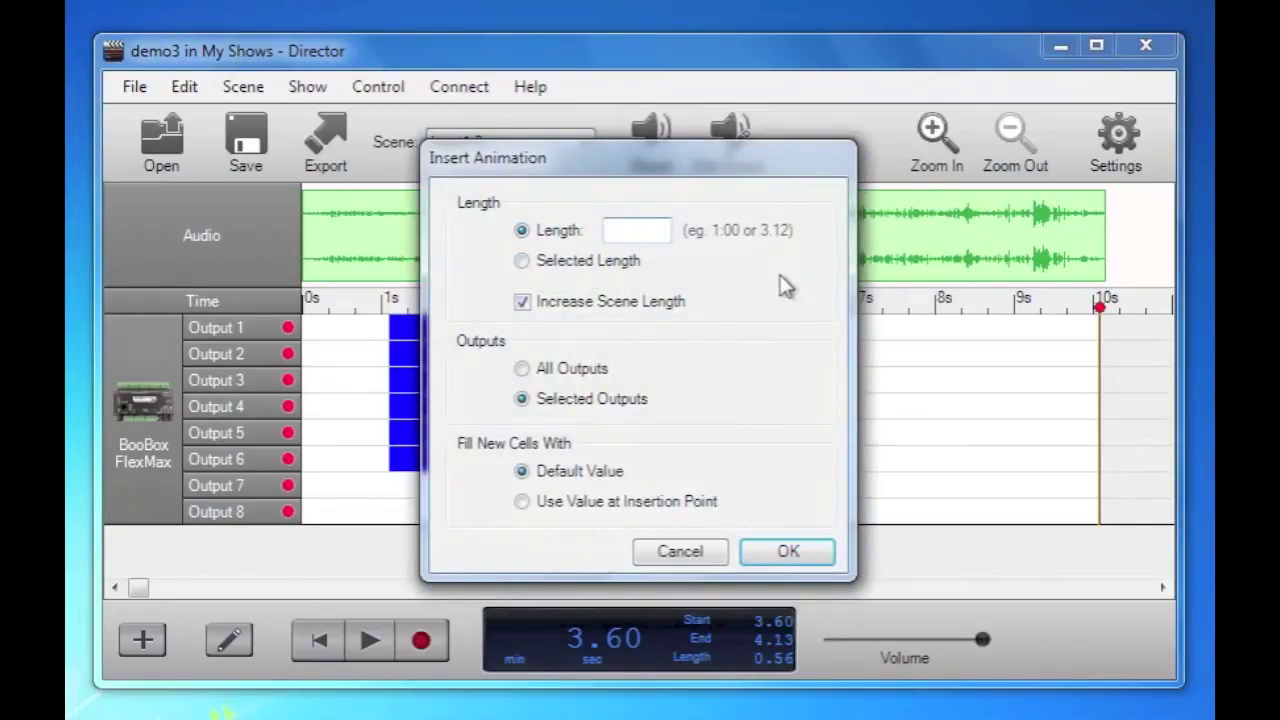
{"action": "left_click", "coordinate": [808, 551]}
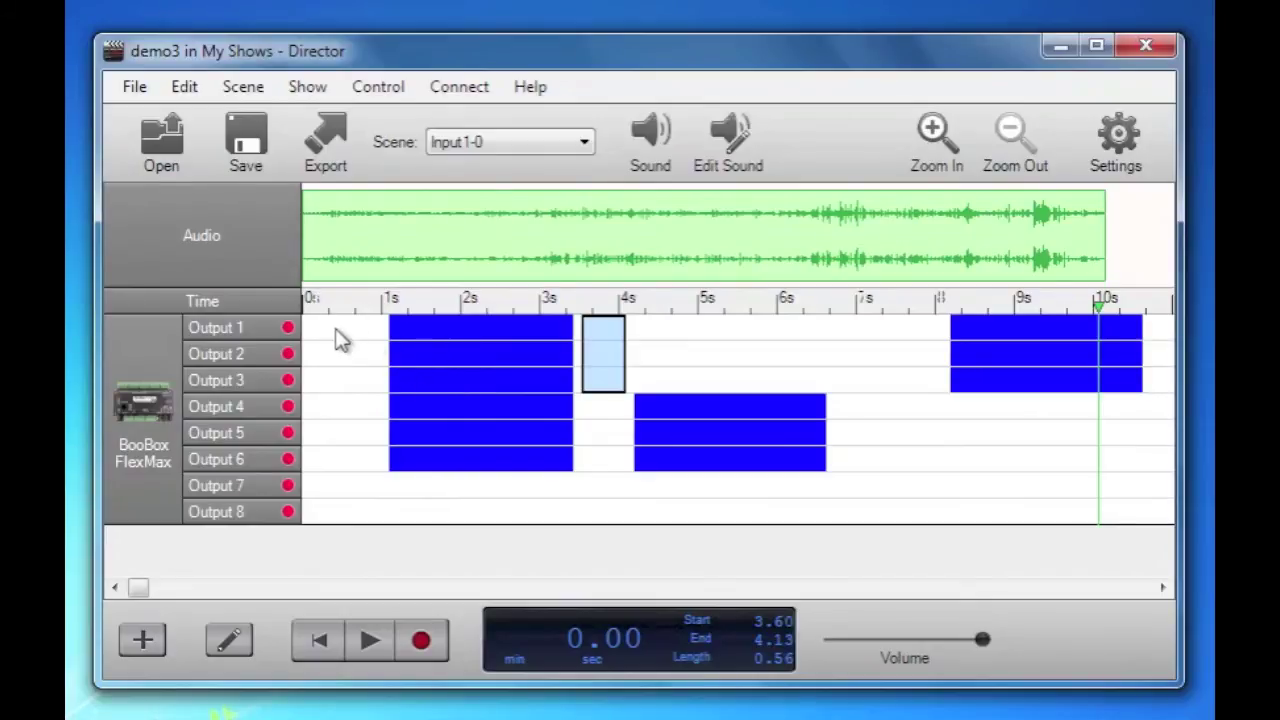
Select all and clear every cue from the timeline.
{"action": "left_click", "coordinate": [193, 92]}
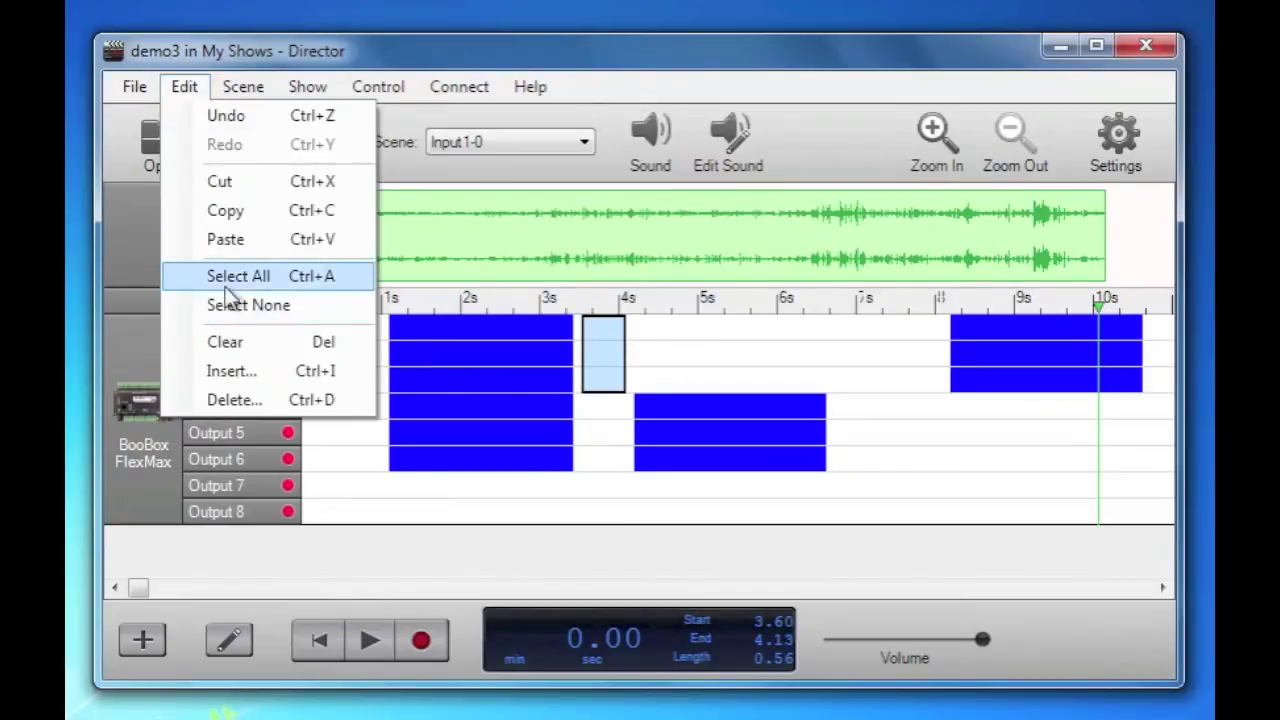
{"action": "left_click", "coordinate": [223, 280]}
{"action": "left_click", "coordinate": [185, 90]}
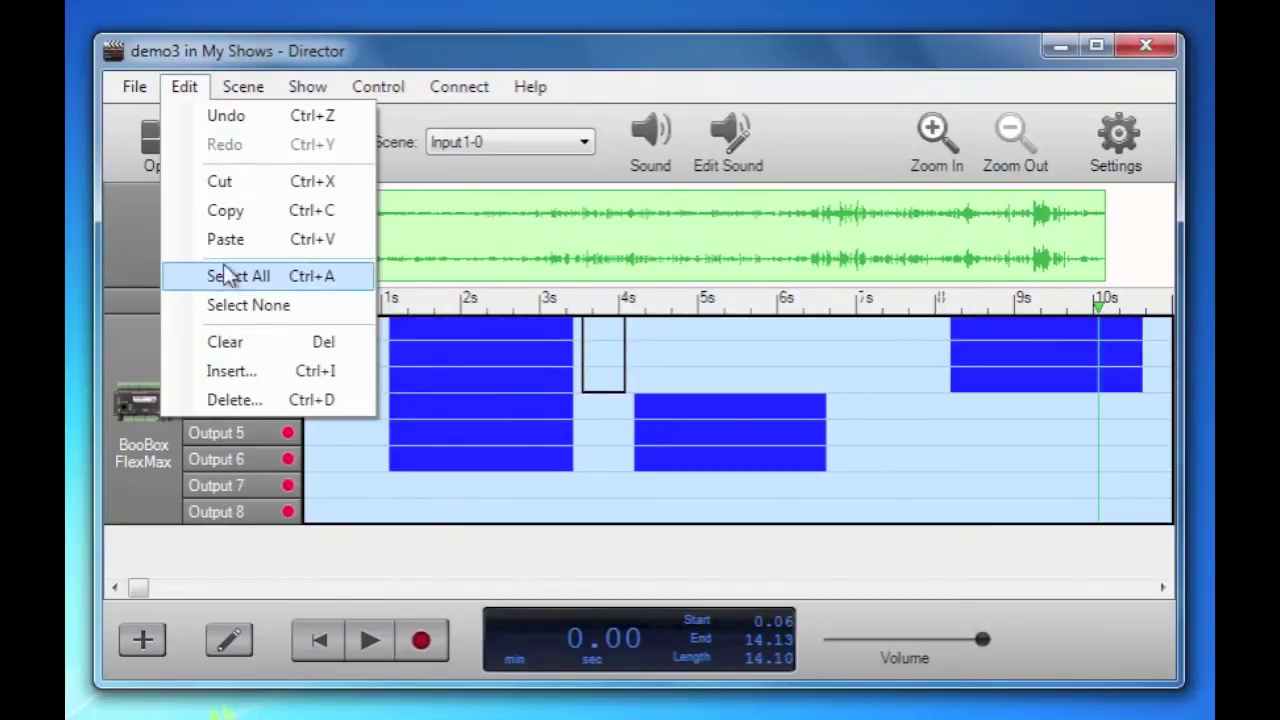
{"action": "left_click", "coordinate": [232, 340]}
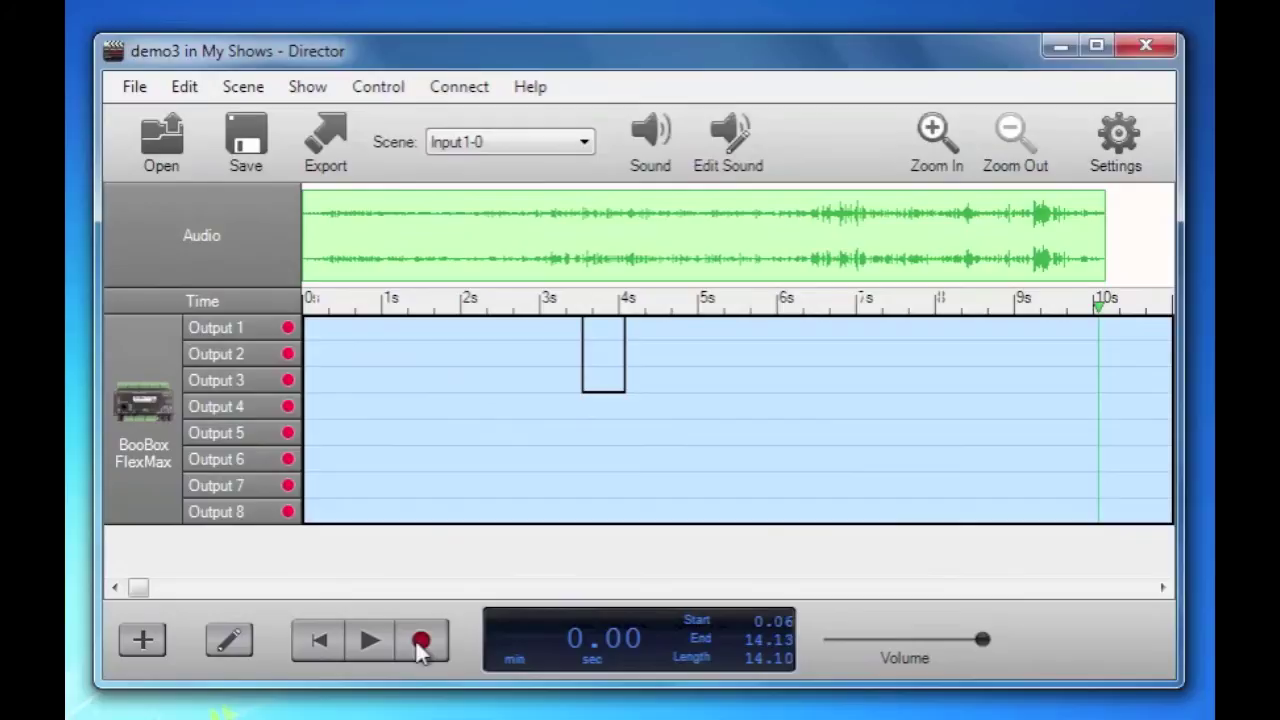
{"action": "left_click", "coordinate": [416, 514]}
Set the start on Output 1 near 0.26 s, arm all eight outputs, and preview playback.
{"action": "left_click", "coordinate": [320, 330]}
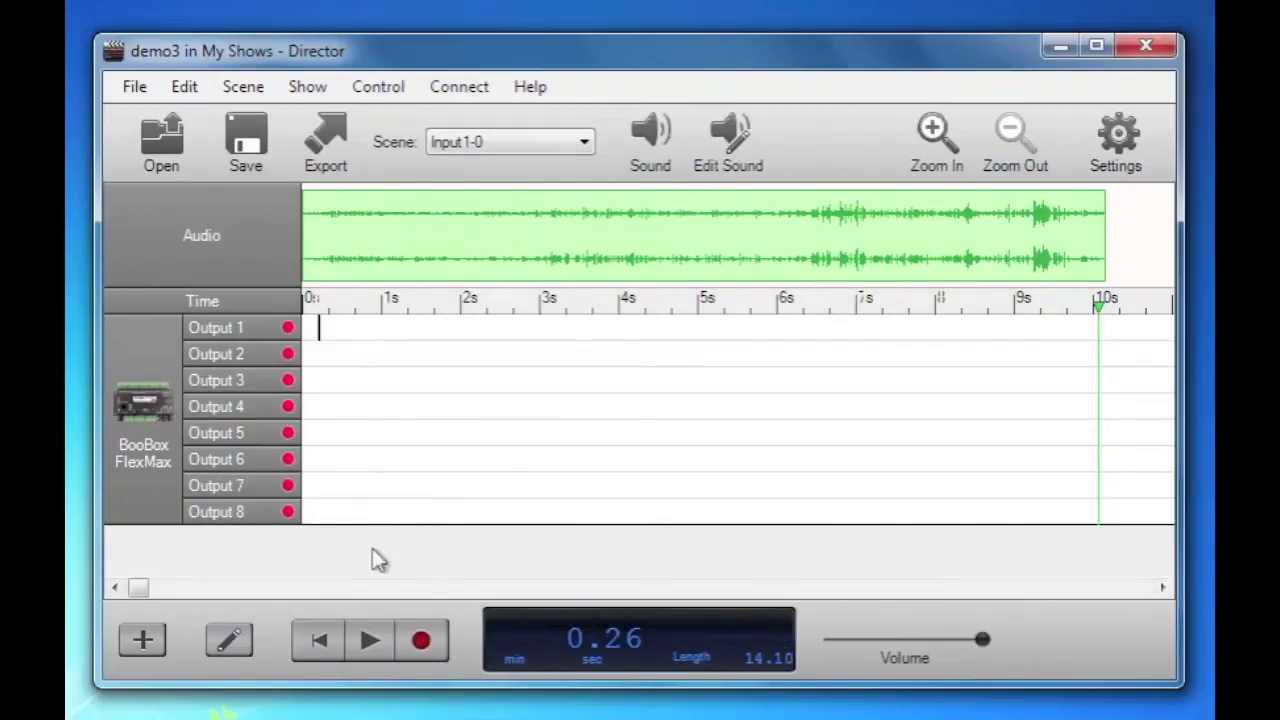
{"action": "left_click", "coordinate": [421, 640]}
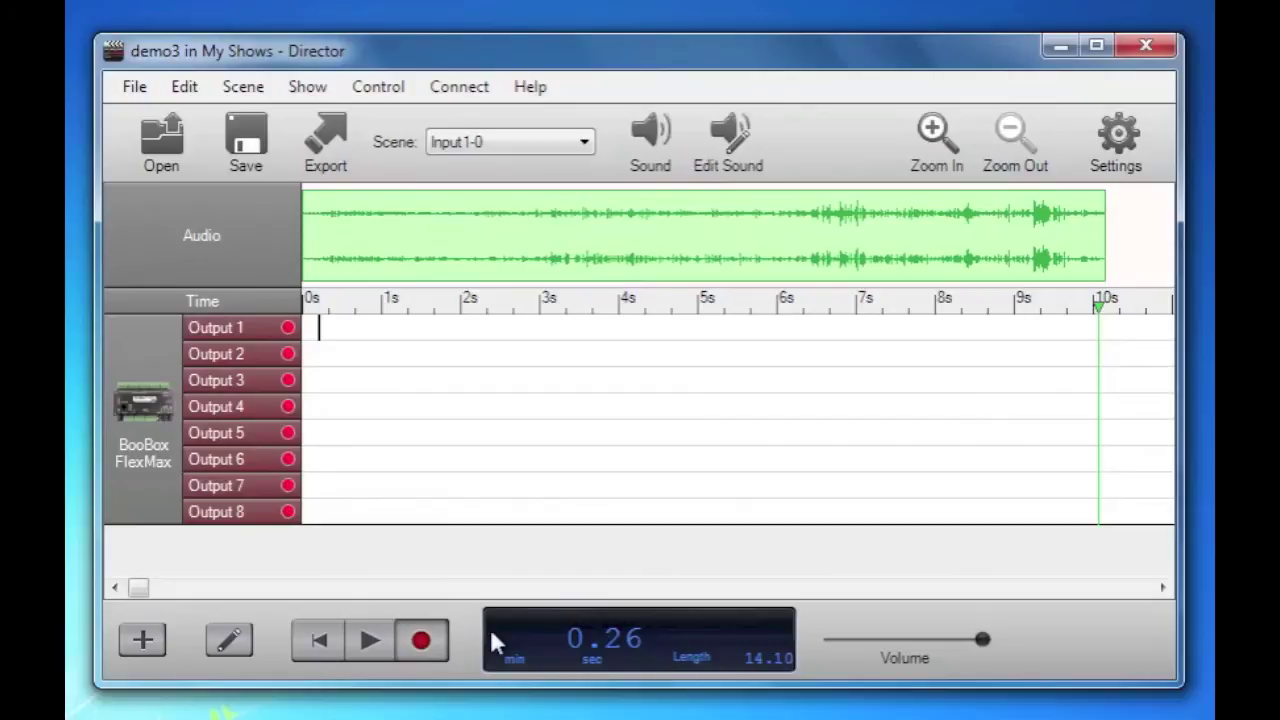
{"action": "key", "text": "space"}
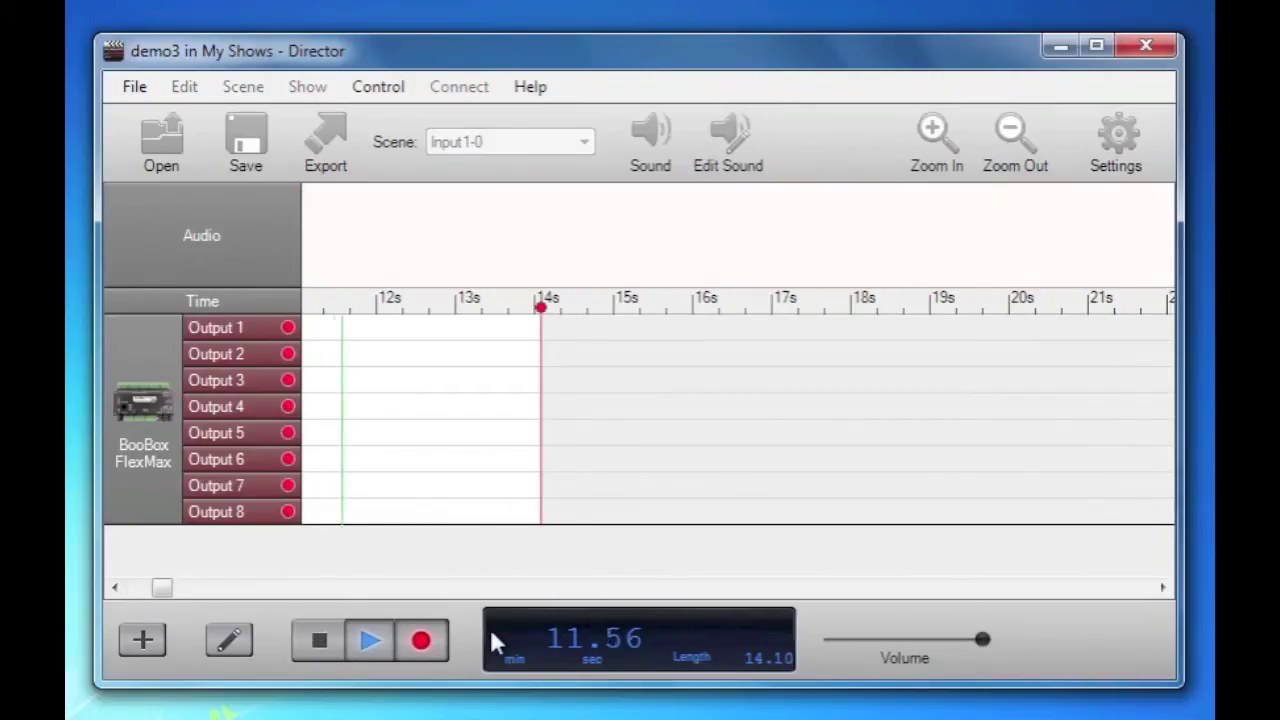
{"action": "key", "text": "space"}
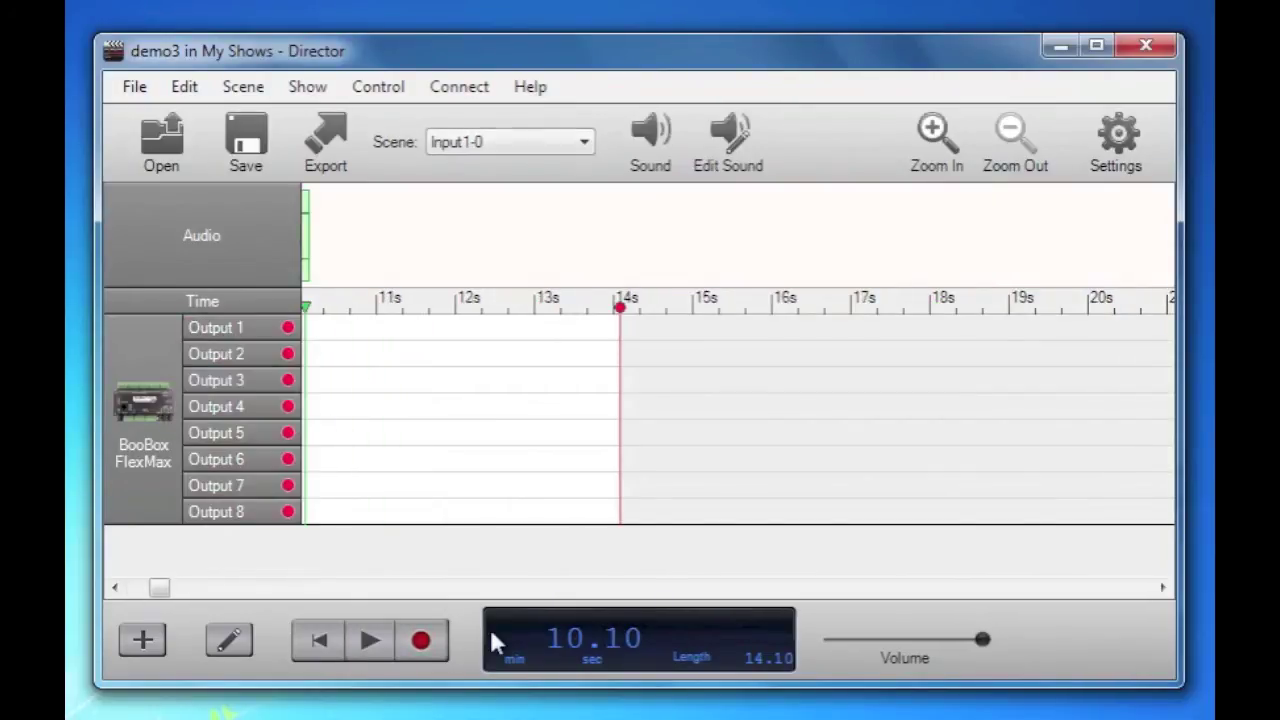
{"action": "left_click", "coordinate": [314, 642]}
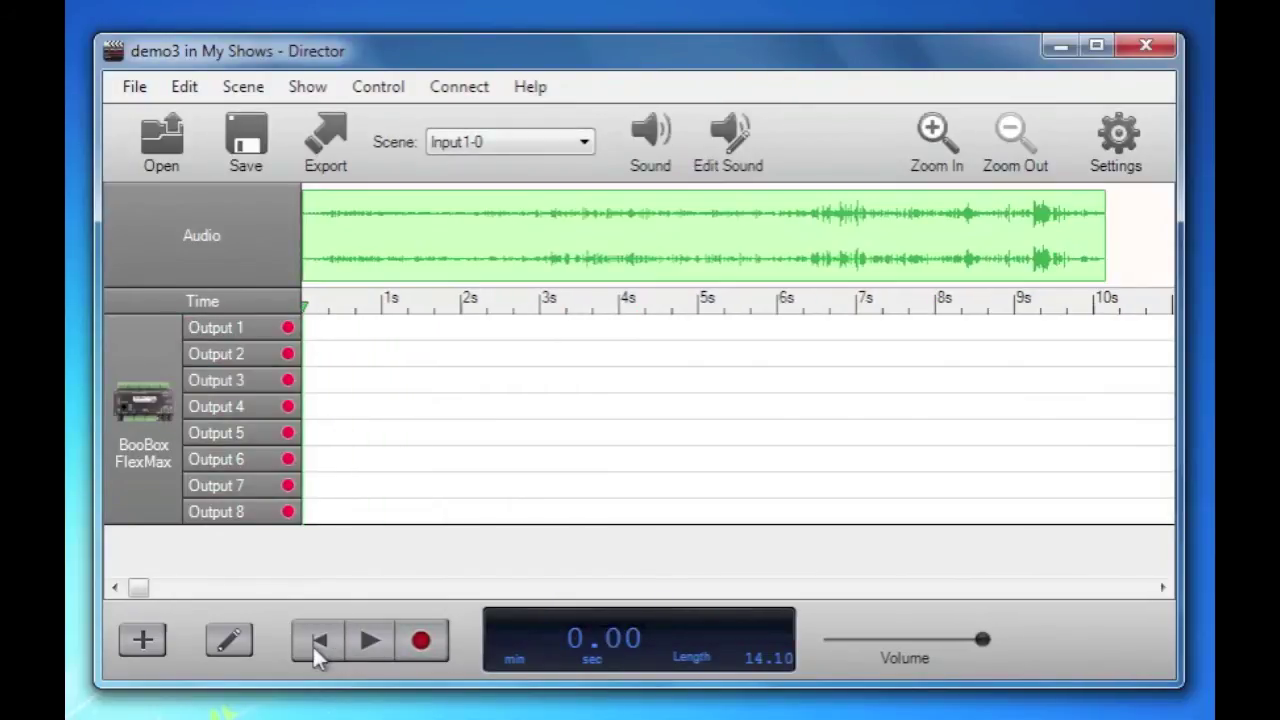
Record live cue hits with keys 1–8 along with the audio, stepping down Outputs 1–8.
{"action": "left_click", "coordinate": [412, 645]}
{"action": "left_click", "coordinate": [370, 645]}
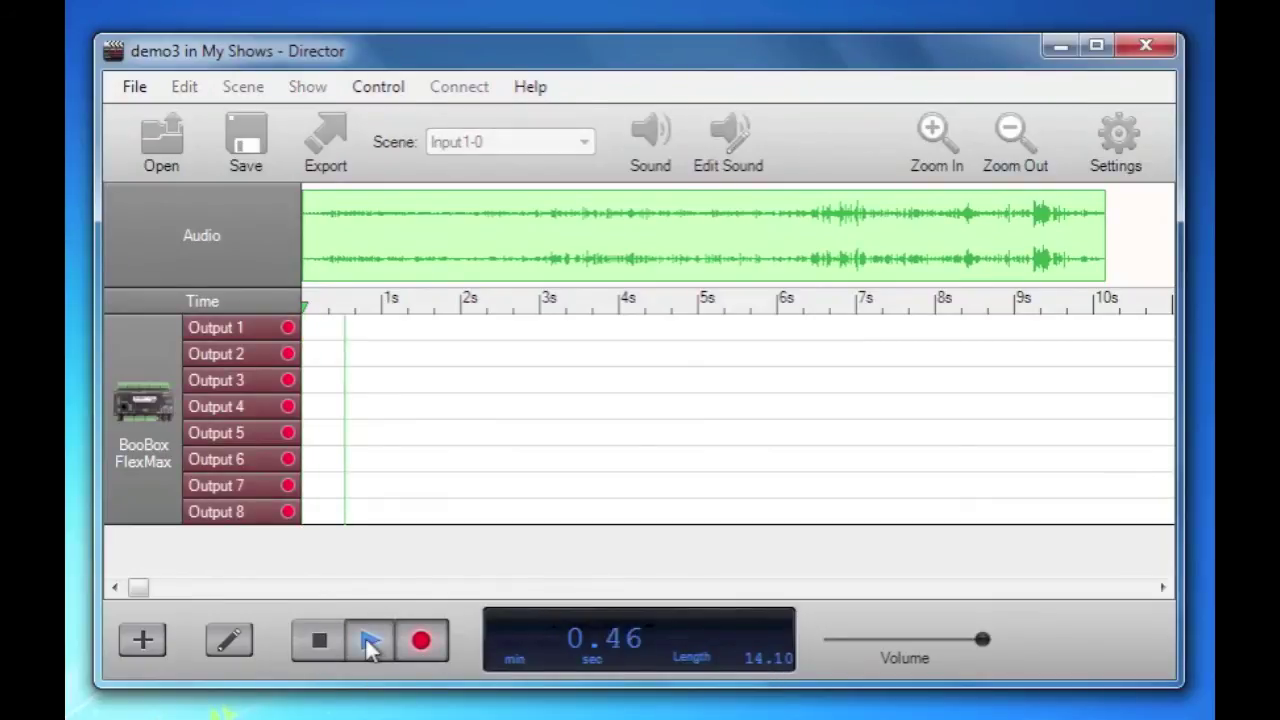
{"action": "key", "text": "1"}
{"action": "key", "text": "1"}
{"action": "key", "text": "1"}
{"action": "key", "text": "1"}
{"action": "key", "text": "2"}
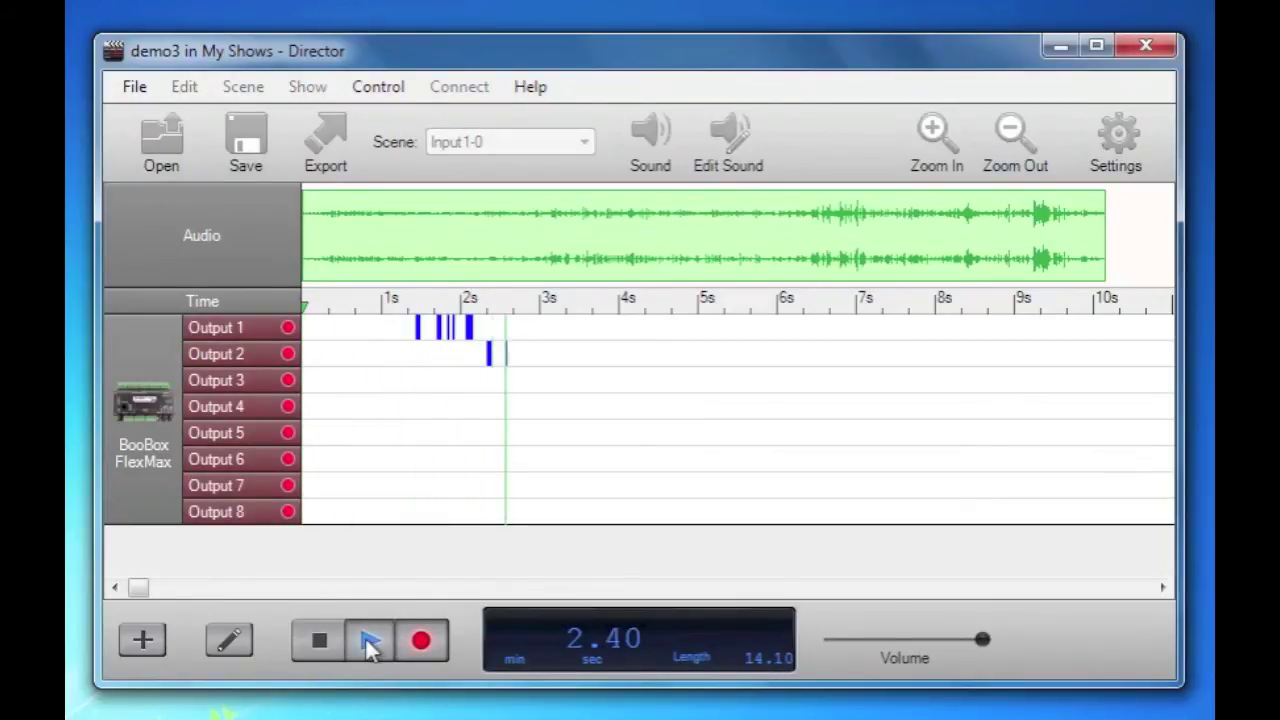
{"action": "key", "text": "2"}
{"action": "key", "text": "2"}
{"action": "key", "text": "3"}
{"action": "key", "text": "3"}
{"action": "key", "text": "3"}
{"action": "key", "text": "3"}
{"action": "key", "text": "3"}
{"action": "key", "text": "3"}
{"action": "key", "text": "3"}
{"action": "key", "text": "3"}
{"action": "key", "text": "3"}
{"action": "key", "text": "3"}
{"action": "key", "text": "3"}
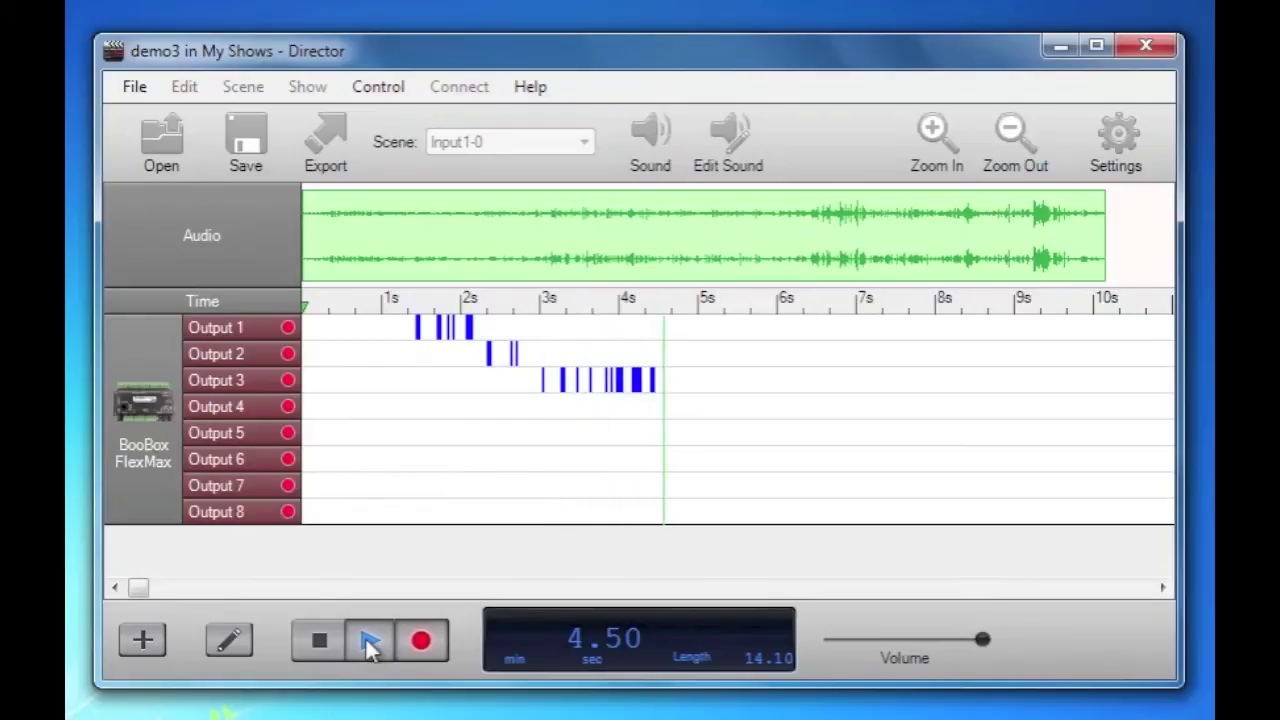
{"action": "key", "text": "4"}
{"action": "key", "text": "4"}
{"action": "key", "text": "4"}
{"action": "key", "text": "4"}
{"action": "key", "text": "4"}
{"action": "key", "text": "4"}
{"action": "key", "text": "5"}
{"action": "key", "text": "5"}
{"action": "key", "text": "5"}
{"action": "key", "text": "5"}
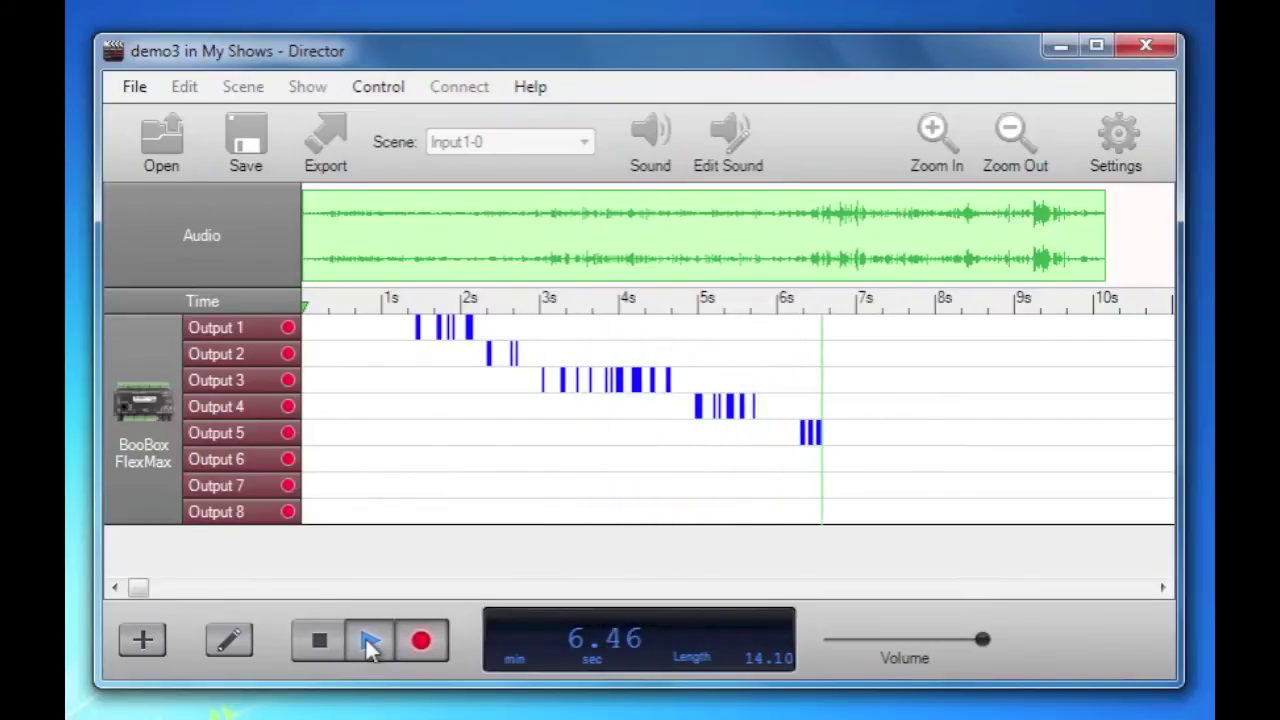
{"action": "key", "text": "6"}
{"action": "key", "text": "6"}
{"action": "key", "text": "6"}
{"action": "key", "text": "7"}
{"action": "key", "text": "7"}
{"action": "key", "text": "8"}
{"action": "key", "text": "8"}
{"action": "key", "text": "8"}
{"action": "key", "text": "8"}
{"action": "key", "text": "8"}
{"action": "key", "text": "8"}
{"action": "key", "text": "8"}
{"action": "key", "text": "8"}
{"action": "key", "text": "8"}
{"action": "key", "text": "8"}
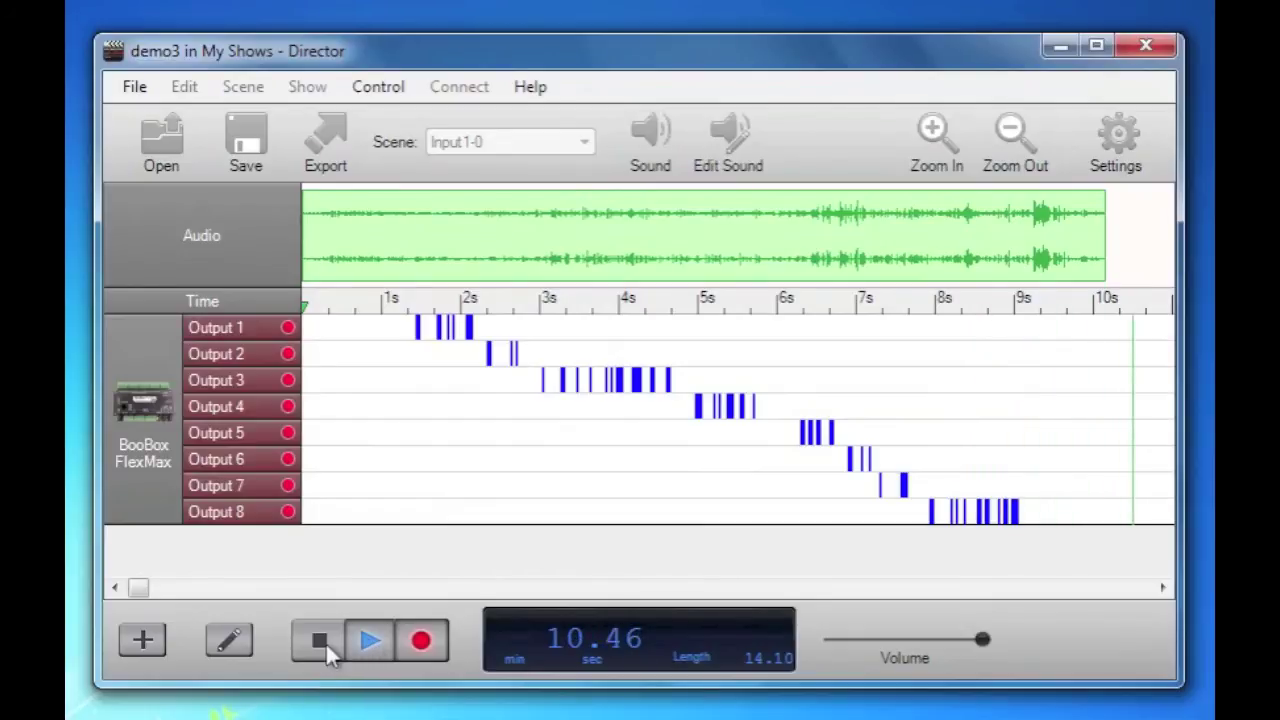
Stop the recording and zoom in twice on the early cues.
{"action": "left_click", "coordinate": [322, 644]}
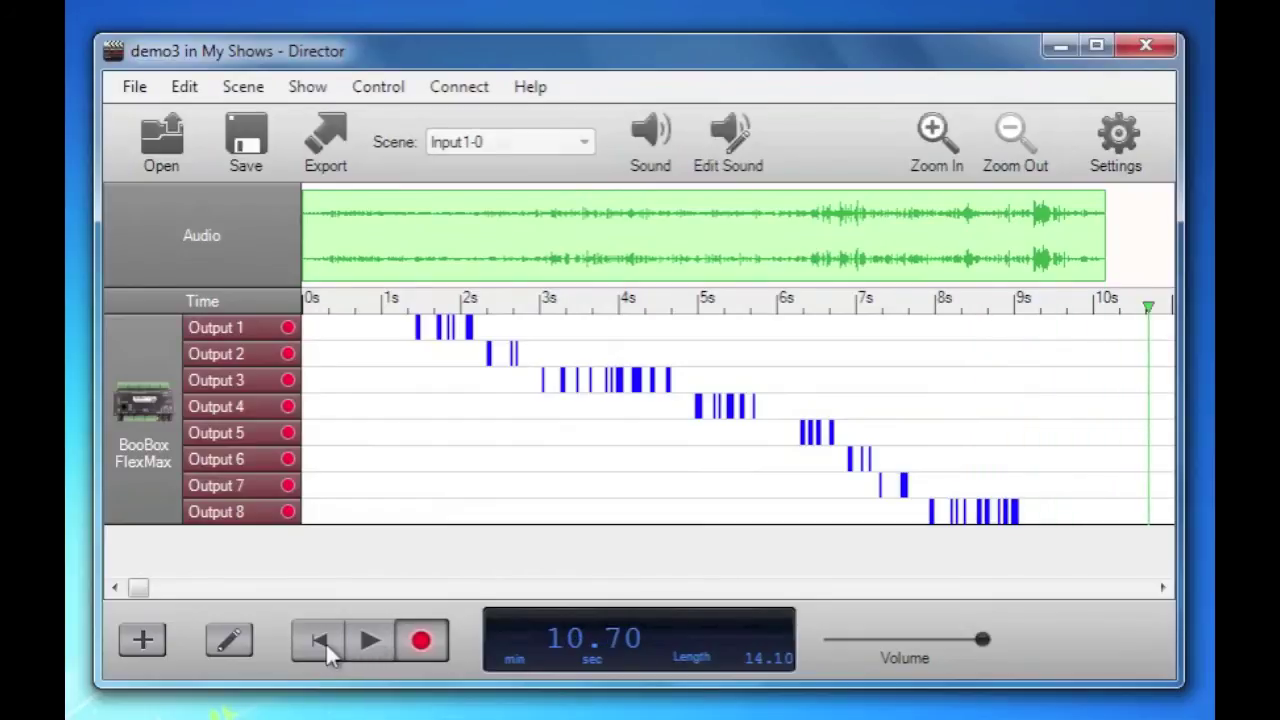
{"action": "left_click", "coordinate": [938, 140]}
{"action": "left_click", "coordinate": [938, 140]}
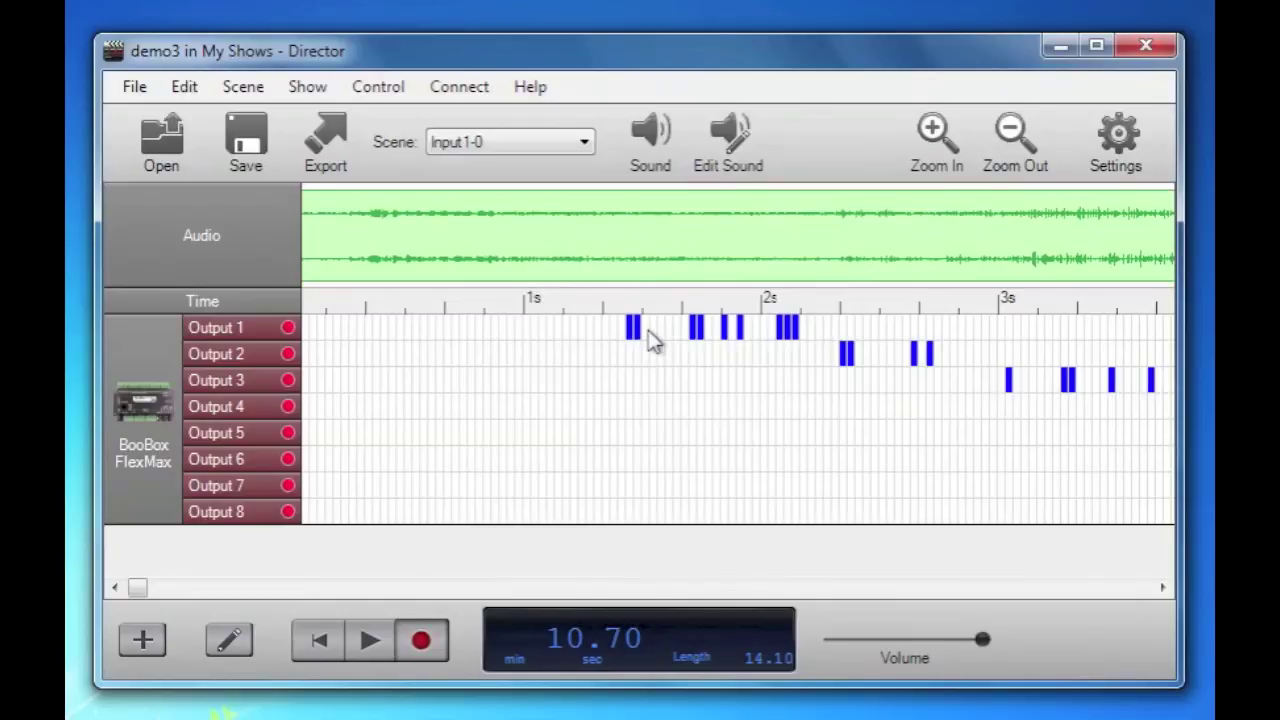
With the pencil, fill the gaps on Outputs 1–3 as solid blue blocks around 1.4–3.2 s.
{"action": "left_click_drag", "start_coordinate": [651, 337], "coordinate": [738, 341]}
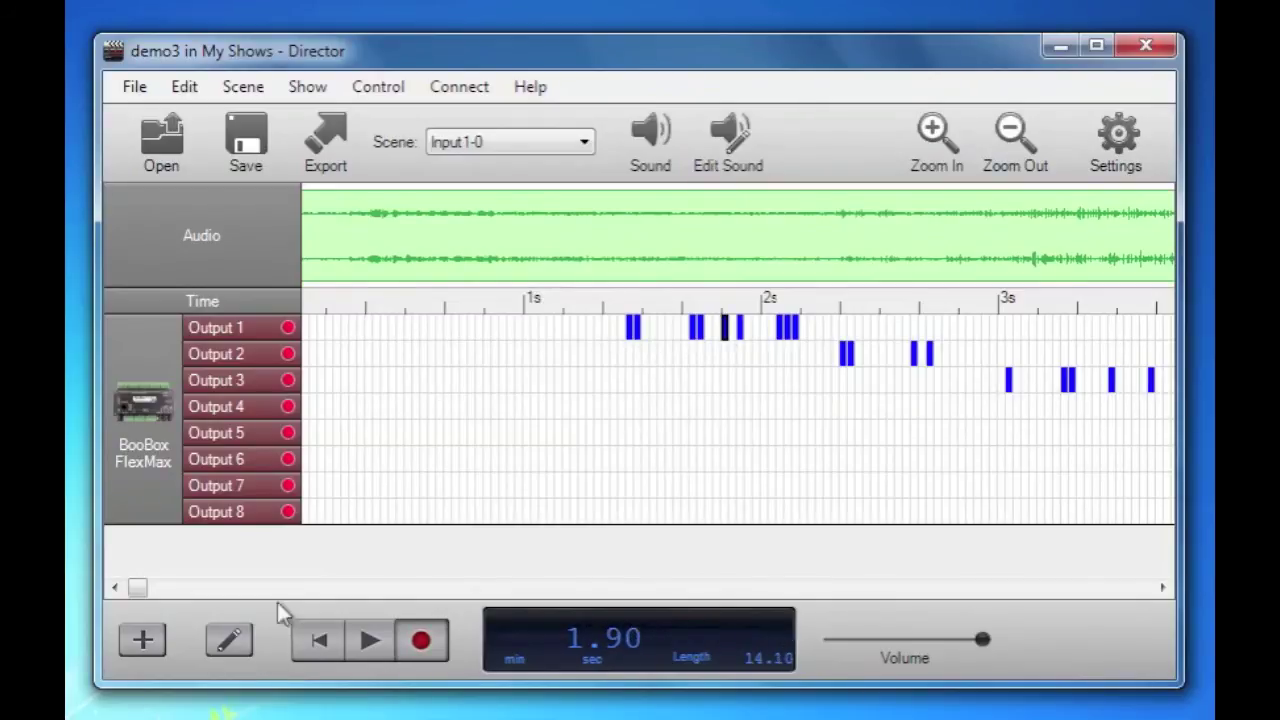
{"action": "left_click", "coordinate": [229, 641]}
{"action": "mouse_move", "coordinate": [651, 331]}
{"action": "left_mouse_down"}
{"action": "mouse_move", "coordinate": [800, 332]}
{"action": "mouse_move", "coordinate": [859, 357]}
{"action": "mouse_move", "coordinate": [784, 354]}
{"action": "left_mouse_up"}
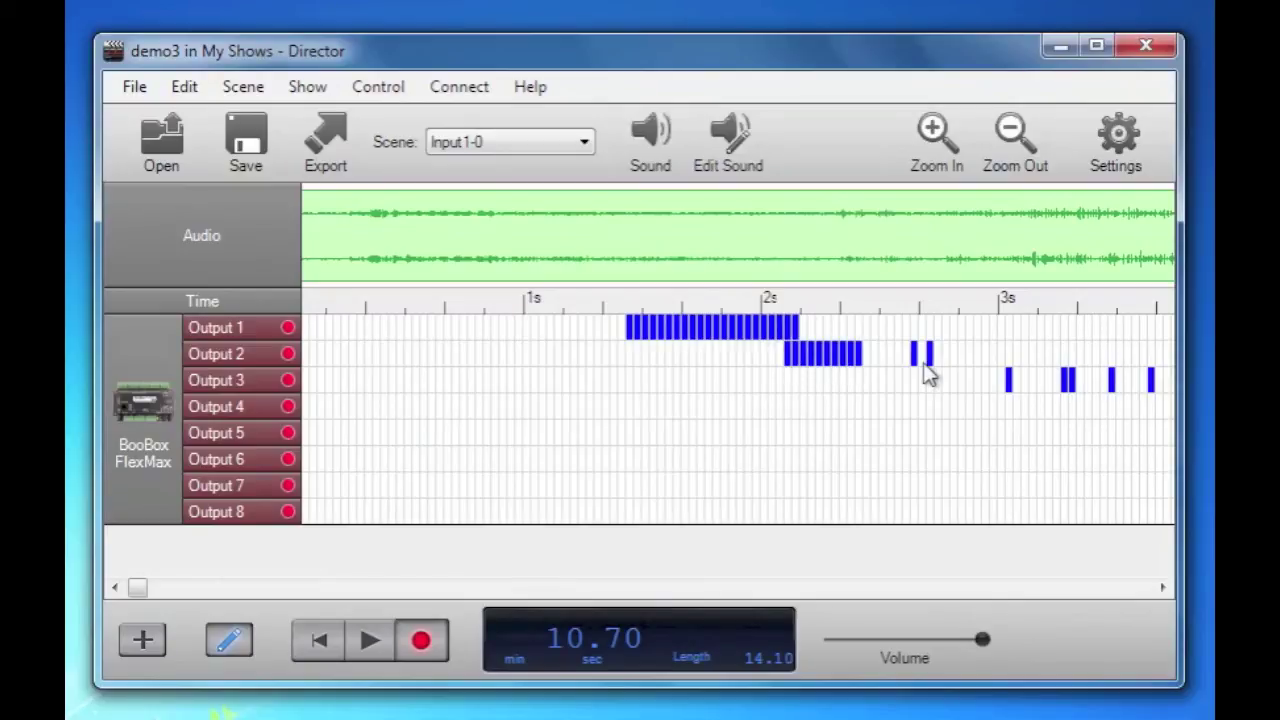
{"action": "mouse_move", "coordinate": [927, 368]}
{"action": "left_mouse_down"}
{"action": "mouse_move", "coordinate": [977, 359]}
{"action": "mouse_move", "coordinate": [970, 386]}
{"action": "mouse_move", "coordinate": [934, 382]}
{"action": "left_mouse_up"}
{"action": "left_click", "coordinate": [1025, 132]}
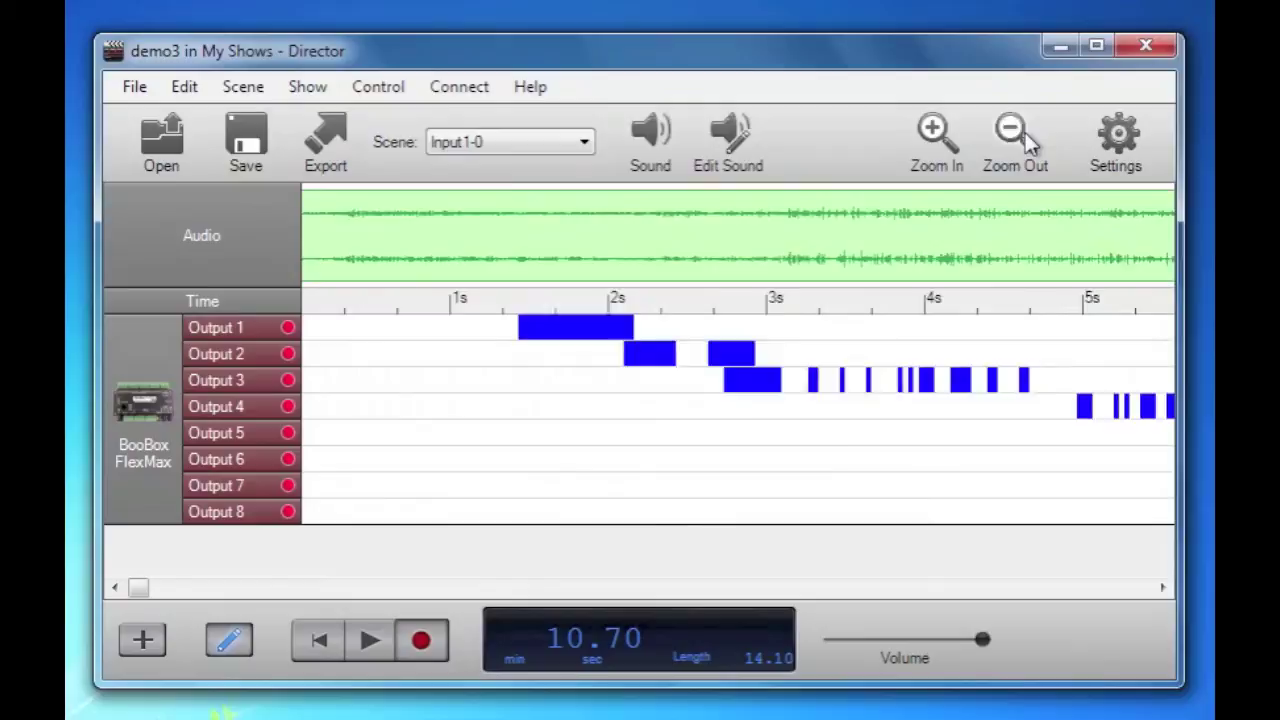
{"action": "left_click", "coordinate": [1025, 132]}
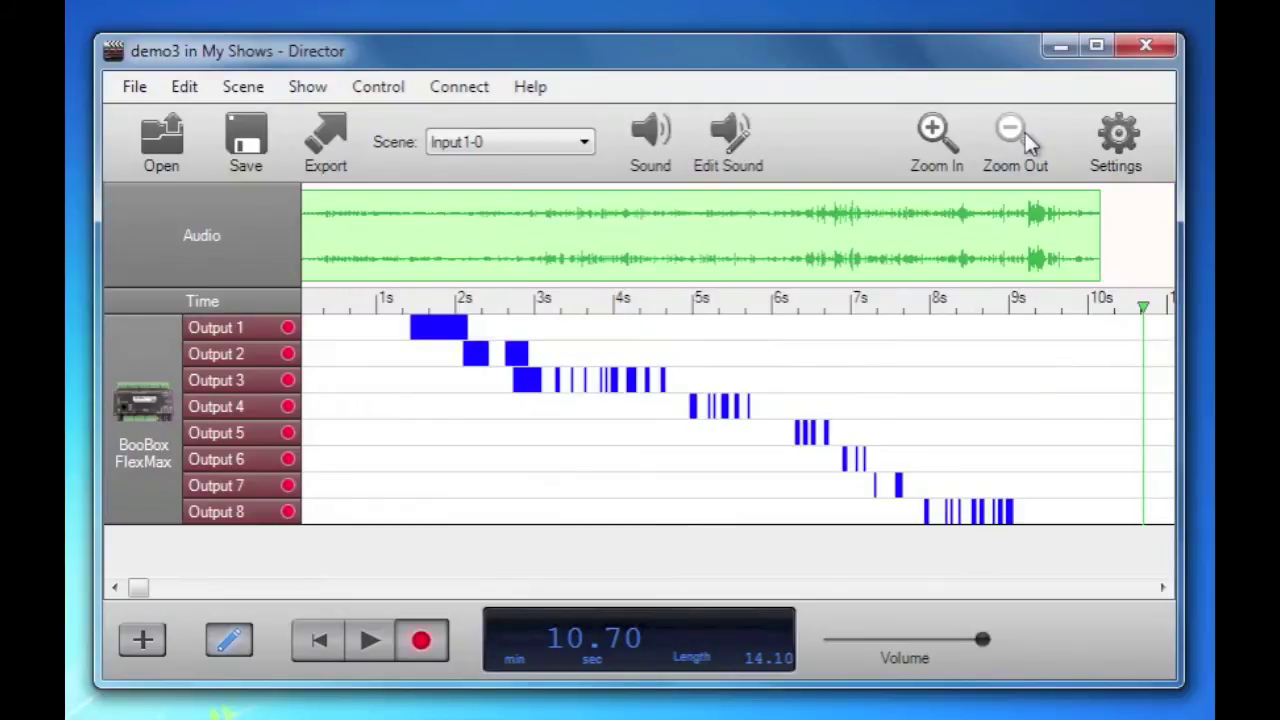
Turn off every recorded cue on Outputs 1–8, leaving only the sound on the timeline.
{"action": "left_click", "coordinate": [333, 327]}
{"action": "left_click_drag", "start_coordinate": [316, 331], "coordinate": [1043, 528]}
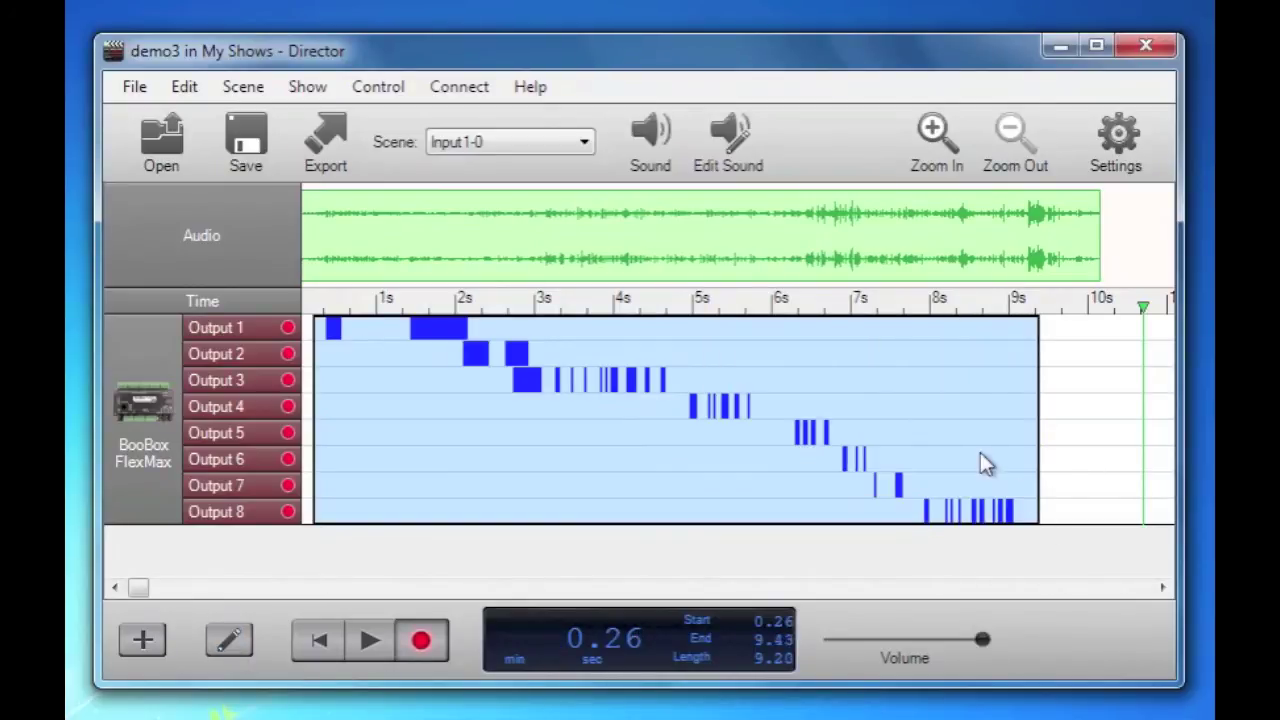
{"action": "right_click", "coordinate": [903, 485]}
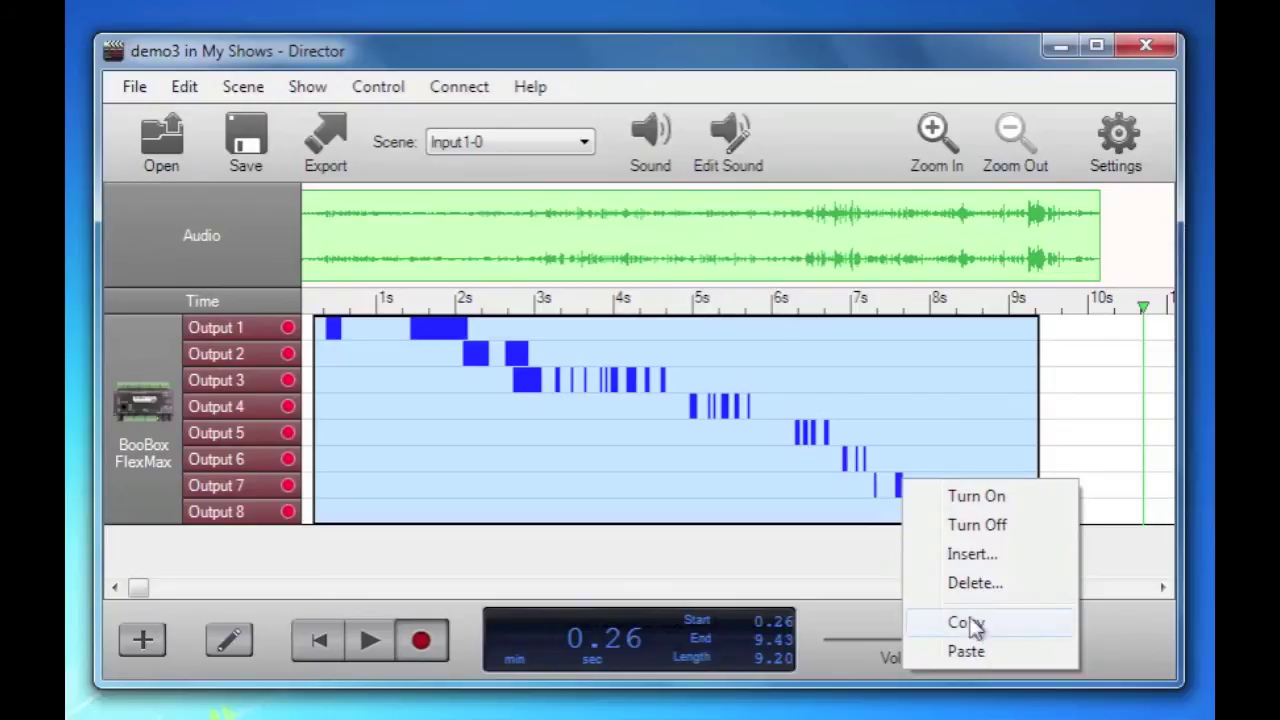
{"action": "left_click", "coordinate": [948, 527]}
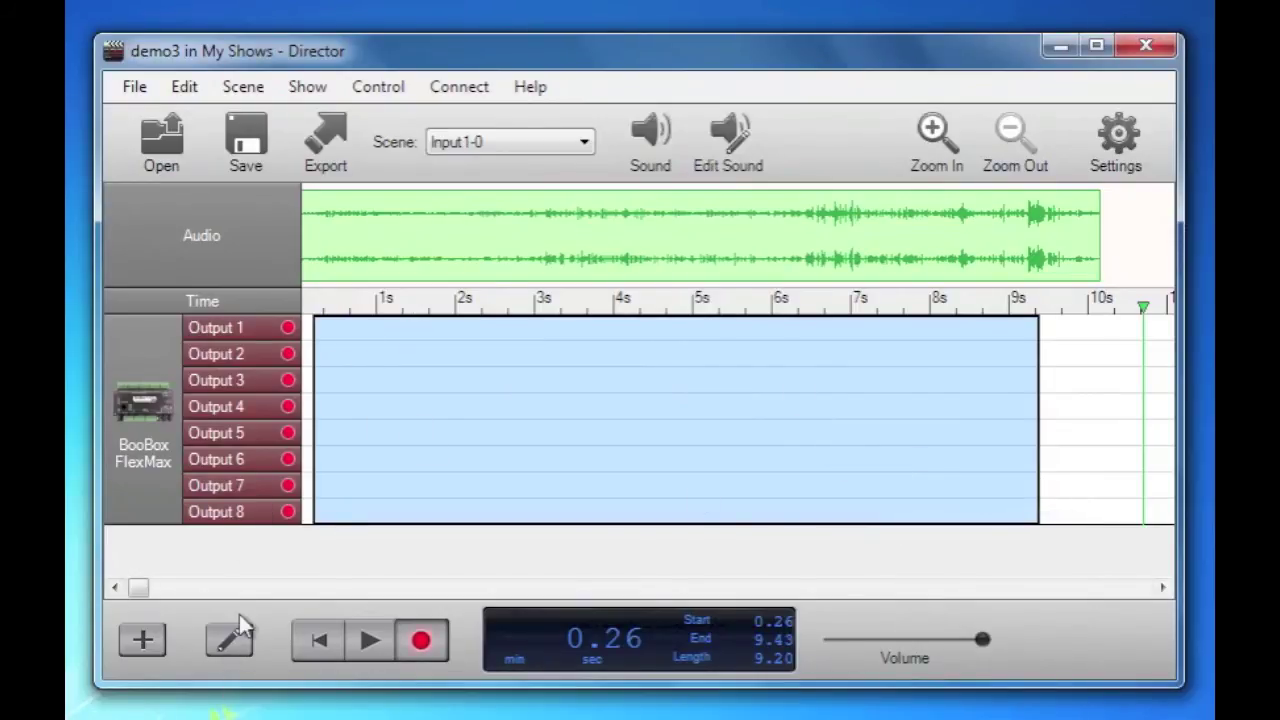
{"action": "left_click", "coordinate": [232, 642]}
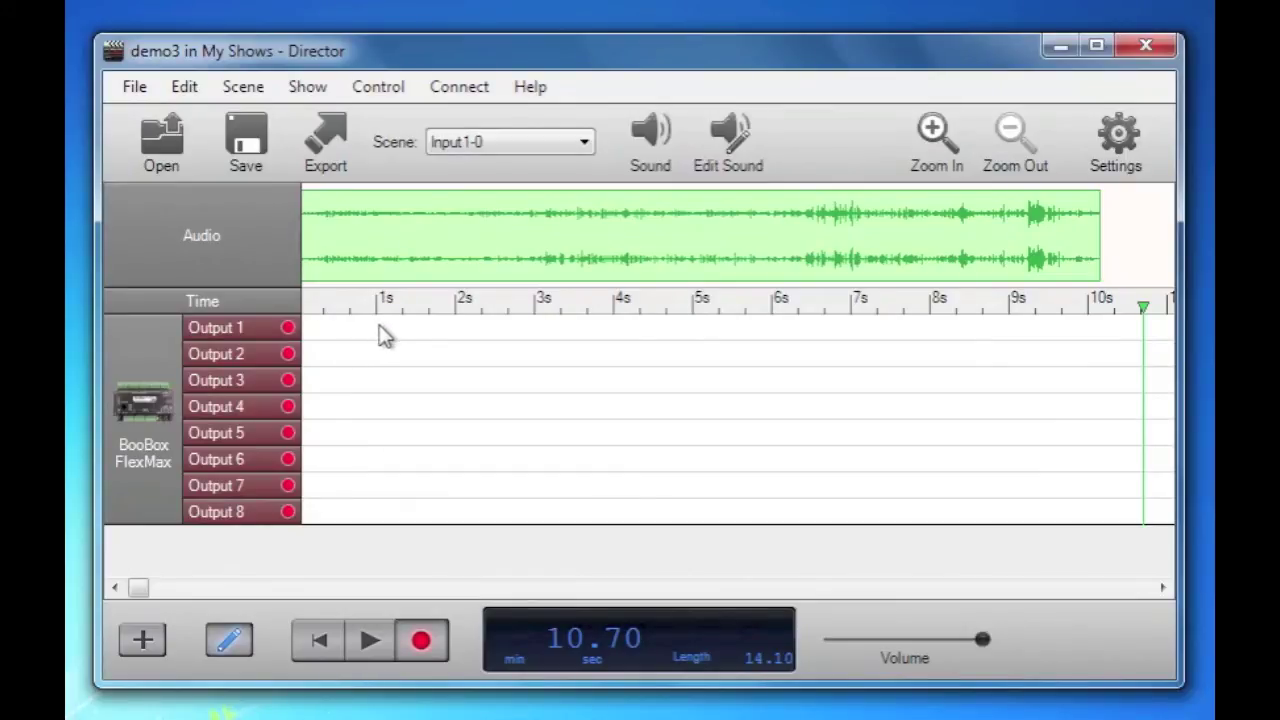
Draw staircase blocks from Output 1 at 1 s to Output 8 at 10 s, ending the scene at 10.13.
{"action": "mouse_move", "coordinate": [380, 334]}
{"action": "left_mouse_down"}
{"action": "mouse_move", "coordinate": [499, 343]}
{"action": "mouse_move", "coordinate": [482, 354]}
{"action": "mouse_move", "coordinate": [581, 352]}
{"action": "mouse_move", "coordinate": [556, 384]}
{"action": "mouse_move", "coordinate": [646, 385]}
{"action": "mouse_move", "coordinate": [607, 405]}
{"action": "mouse_move", "coordinate": [734, 407]}
{"action": "mouse_move", "coordinate": [716, 421]}
{"action": "mouse_move", "coordinate": [846, 439]}
{"action": "mouse_move", "coordinate": [835, 444]}
{"action": "mouse_move", "coordinate": [843, 475]}
{"action": "mouse_move", "coordinate": [903, 479]}
{"action": "mouse_move", "coordinate": [838, 487]}
{"action": "mouse_move", "coordinate": [920, 490]}
{"action": "left_mouse_up"}
{"action": "mouse_move", "coordinate": [838, 458]}
{"action": "left_mouse_down"}
{"action": "mouse_move", "coordinate": [1041, 480]}
{"action": "mouse_move", "coordinate": [1032, 502]}
{"action": "mouse_move", "coordinate": [1120, 516]}
{"action": "left_mouse_up"}
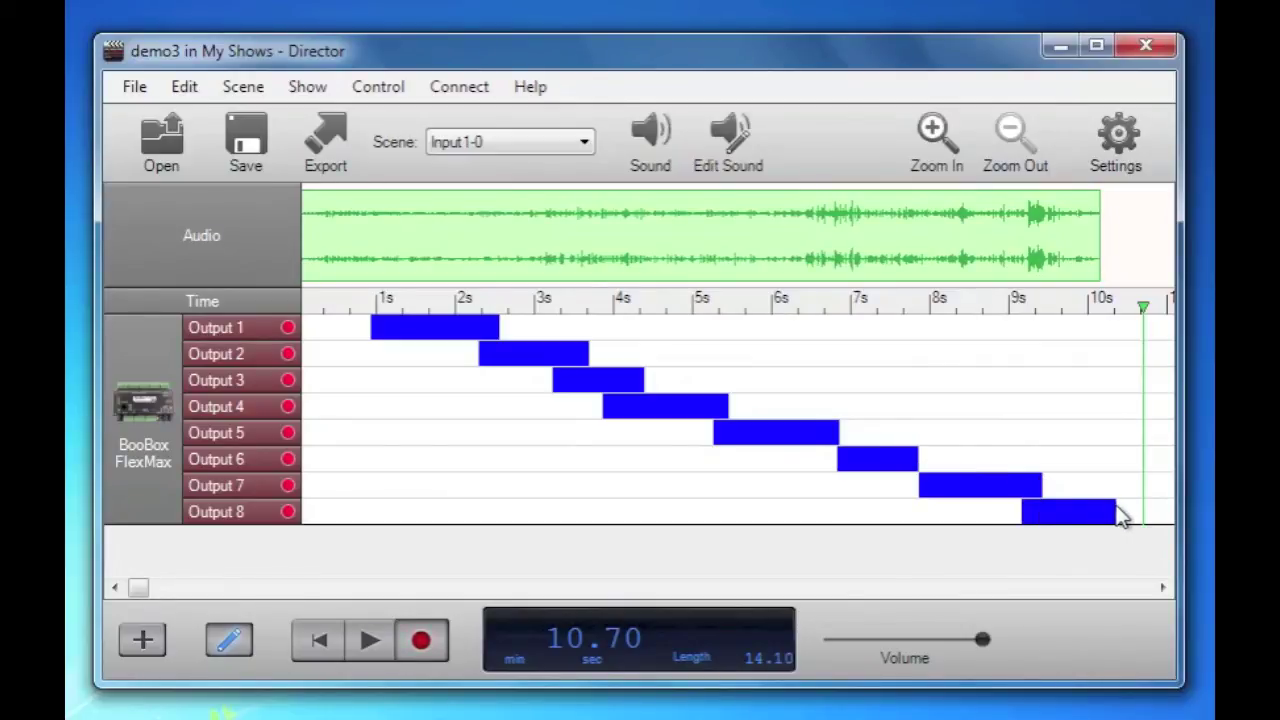
{"action": "left_click", "coordinate": [1105, 319]}
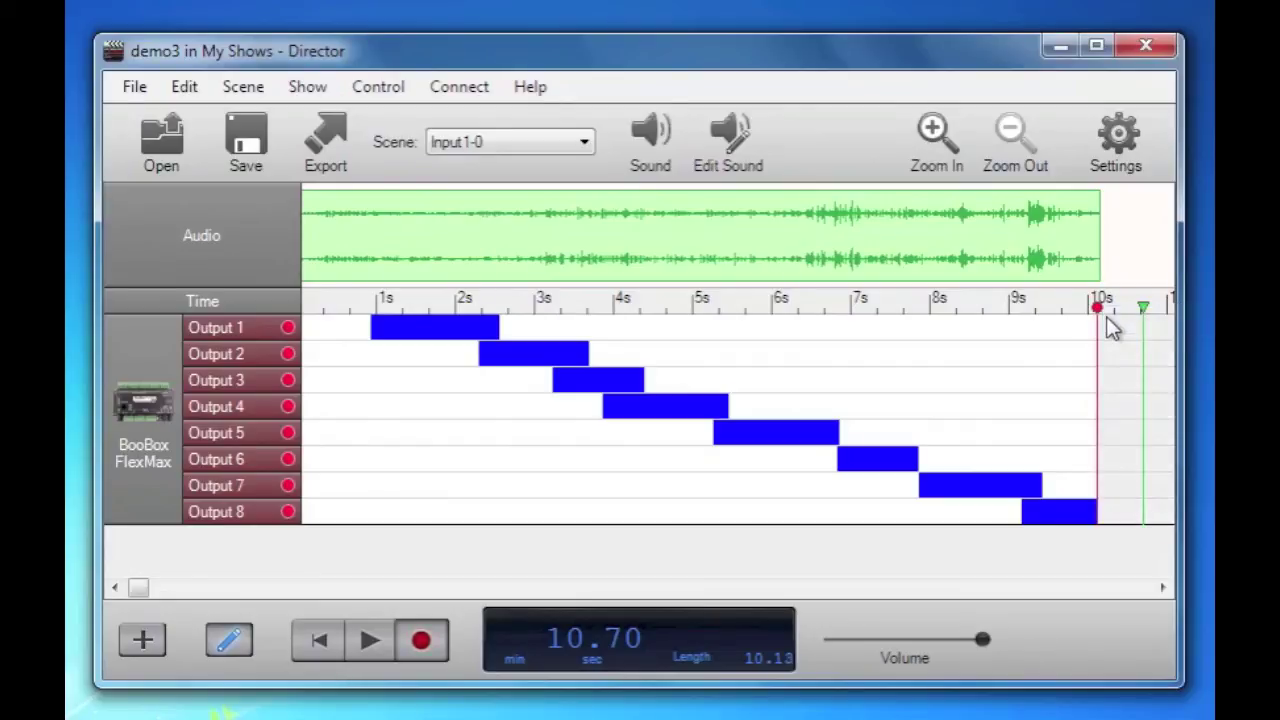
{"action": "left_click", "coordinate": [312, 648]}
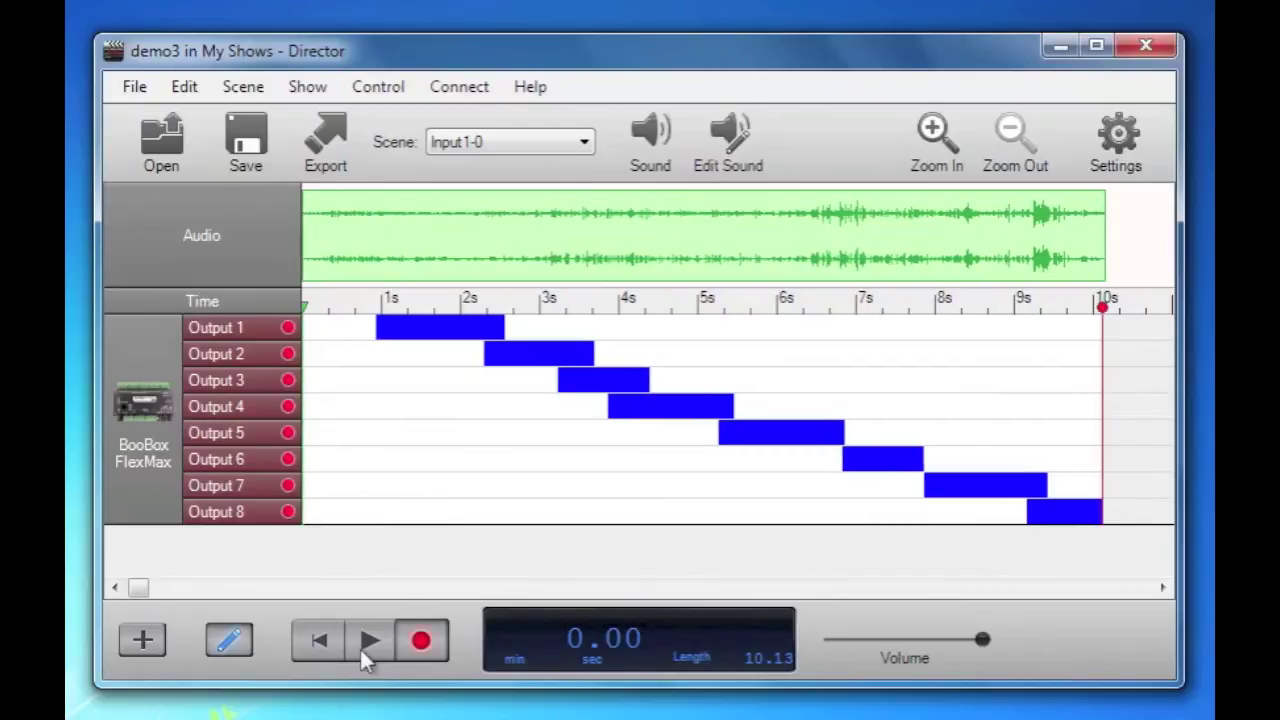
{"action": "left_click", "coordinate": [362, 644]}
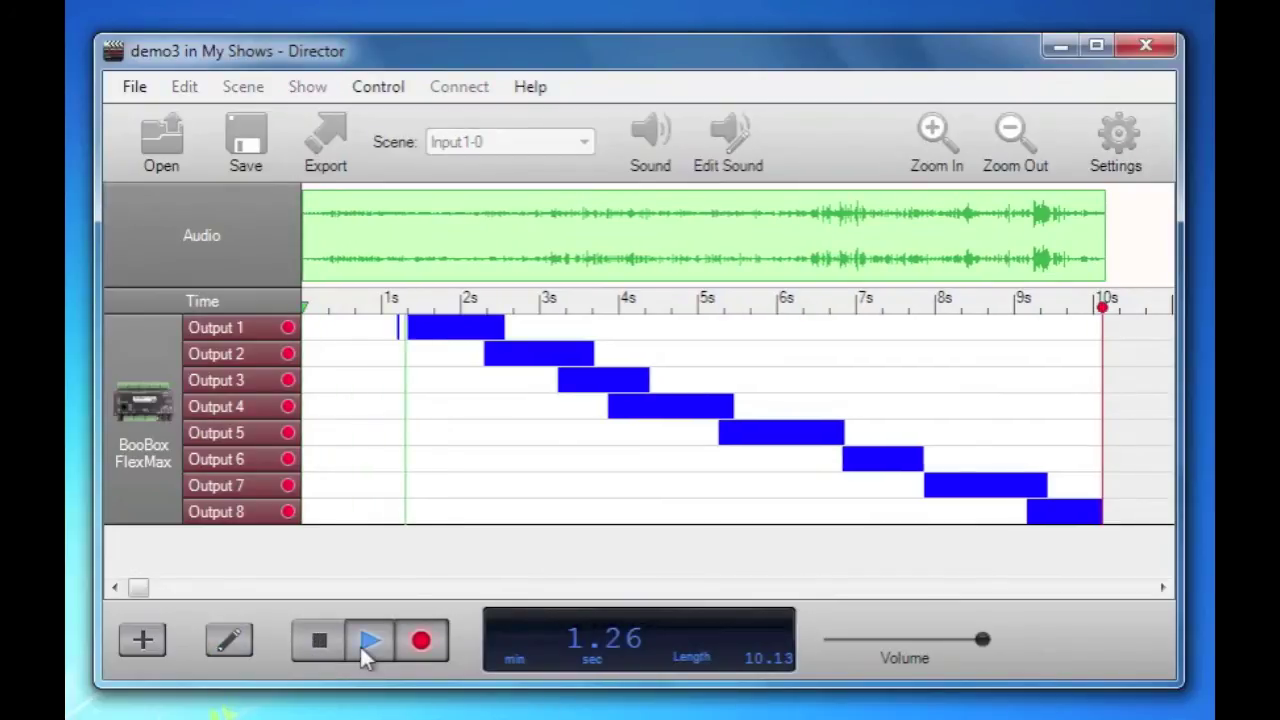
{"action": "key", "text": "1"}
{"action": "key", "text": "1"}
{"action": "key", "text": "1"}
{"action": "key", "text": "1"}
{"action": "key", "text": "1"}
{"action": "key", "text": "1"}
{"action": "key", "text": "1"}
{"action": "key", "text": "2"}
{"action": "key", "text": "2"}
{"action": "key", "text": "2"}
{"action": "key", "text": "2"}
{"action": "key", "text": "2"}
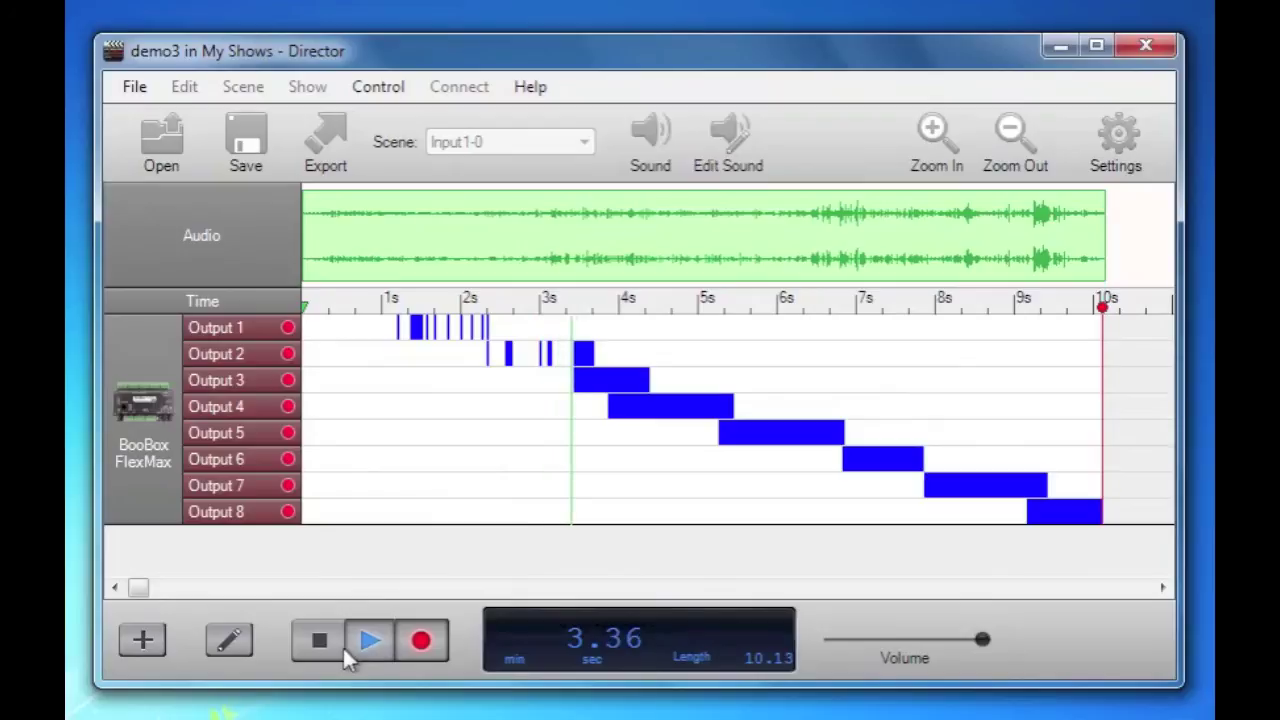
{"action": "key", "text": "3"}
{"action": "key", "text": "3"}
{"action": "key", "text": "3"}
{"action": "key", "text": "3"}
{"action": "key", "text": "4"}
{"action": "key", "text": "4"}
{"action": "key", "text": "4"}
{"action": "key", "text": "4"}
{"action": "key", "text": "4"}
{"action": "left_click", "coordinate": [318, 640]}
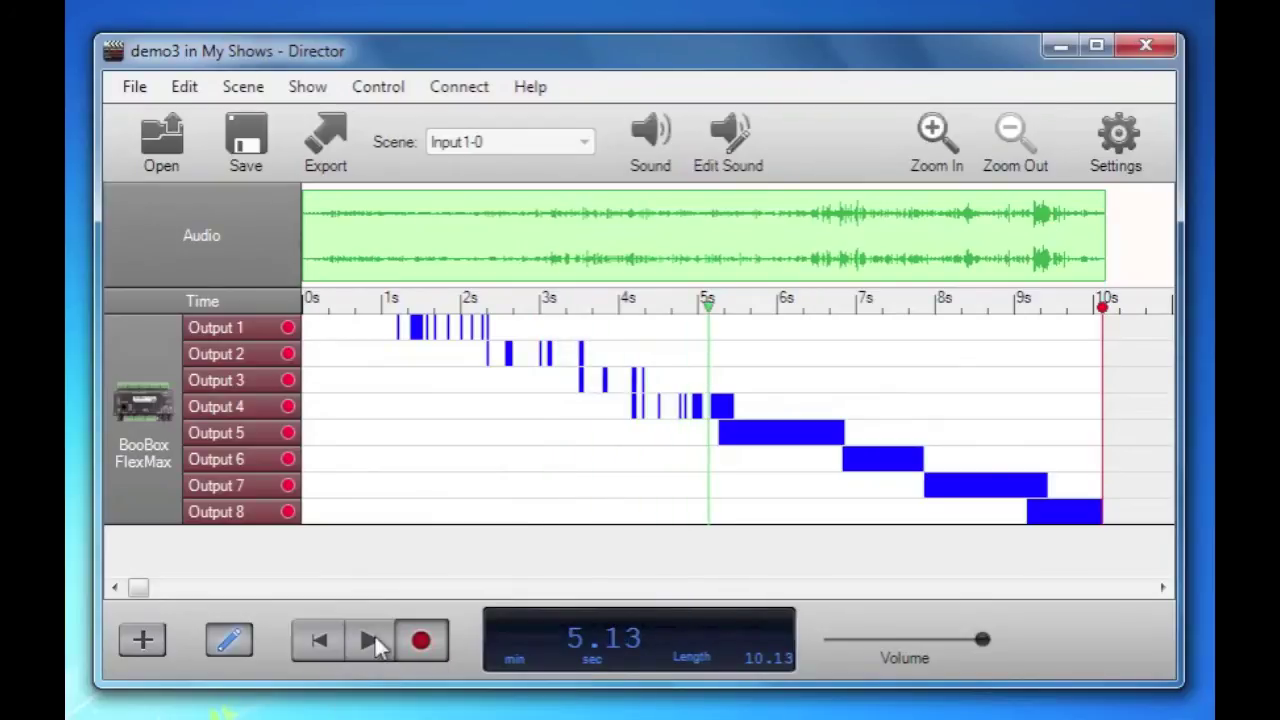
{"action": "left_click", "coordinate": [343, 650]}
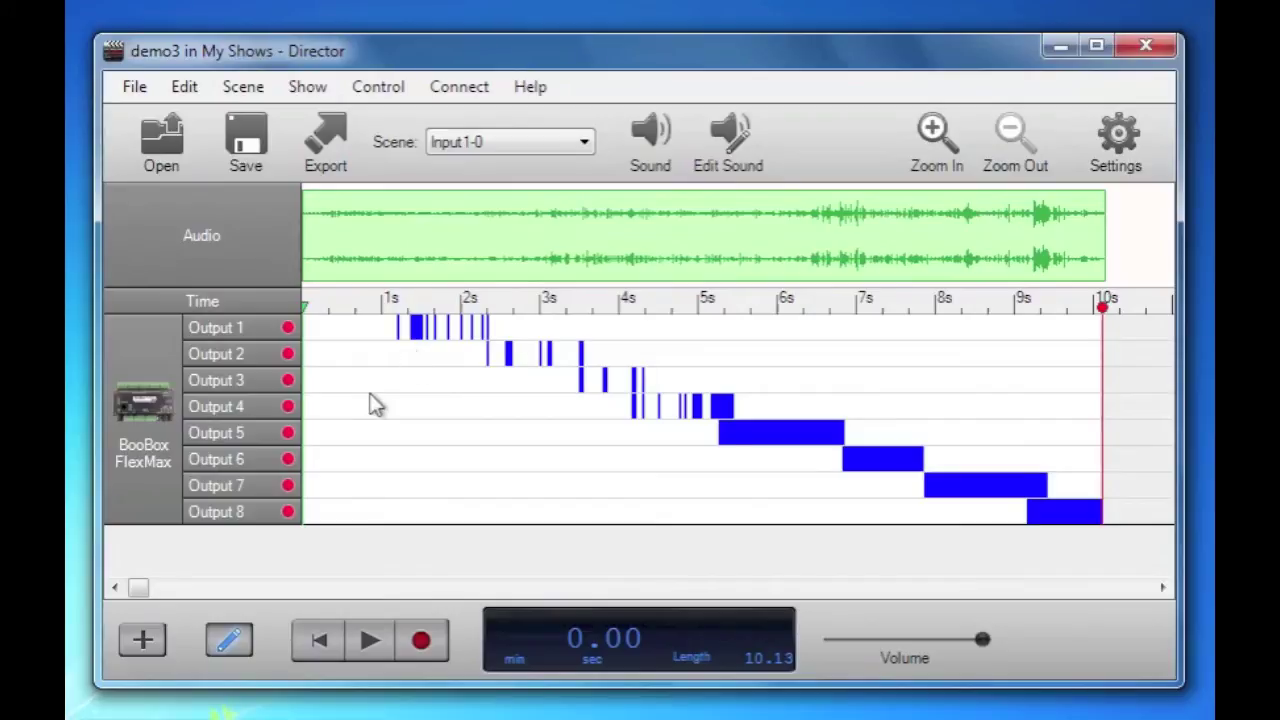
{"action": "key", "text": "ctrl+z"}
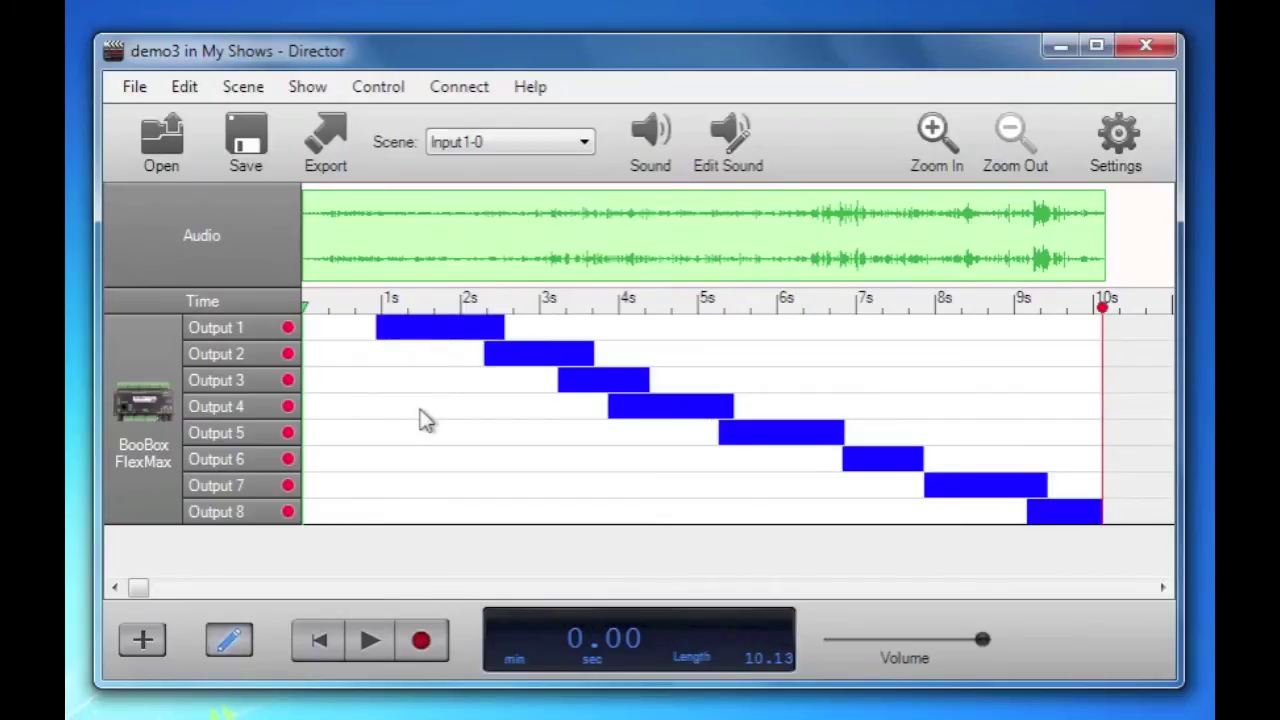
{"action": "left_click", "coordinate": [184, 89]}
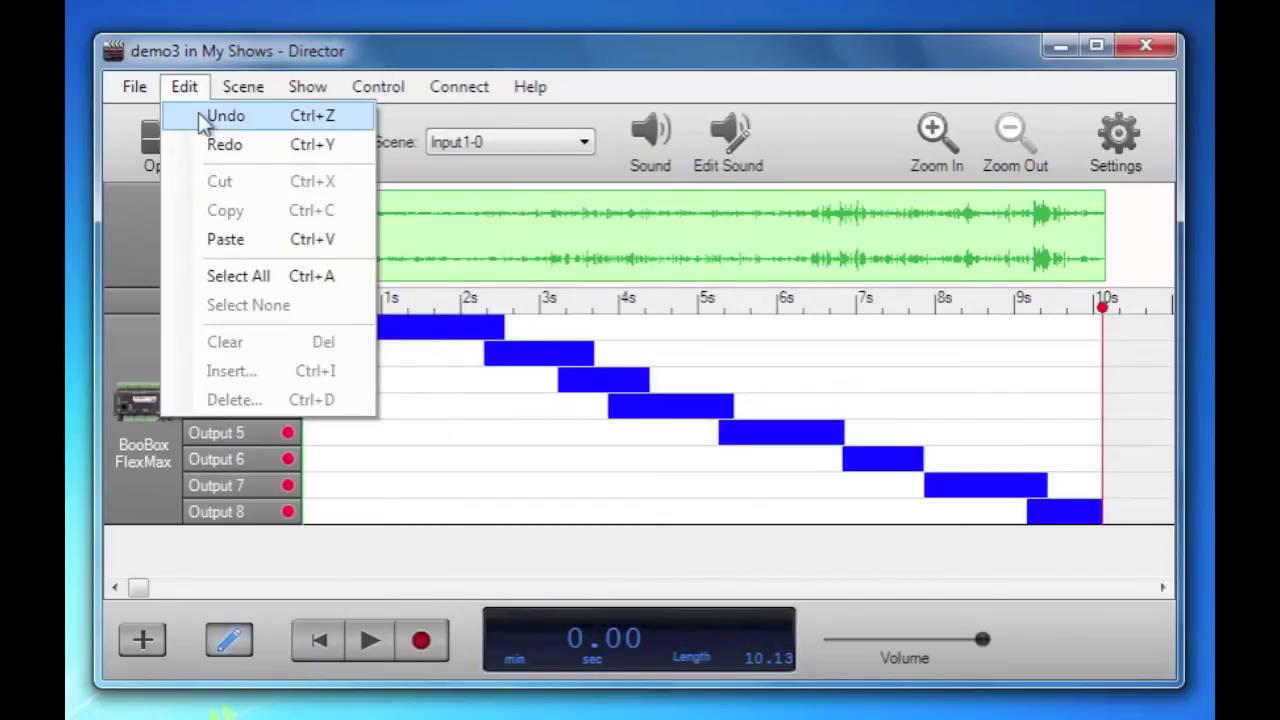
{"action": "left_click", "coordinate": [628, 58]}
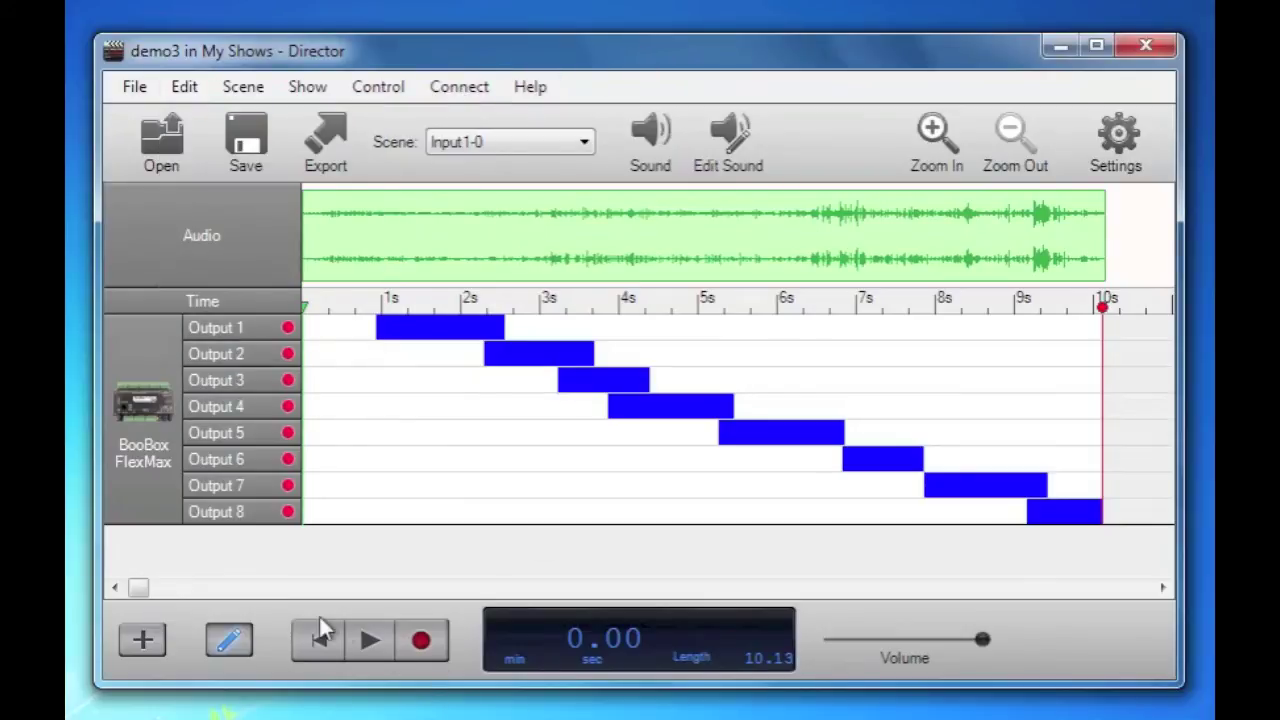
{"action": "left_click", "coordinate": [370, 642]}
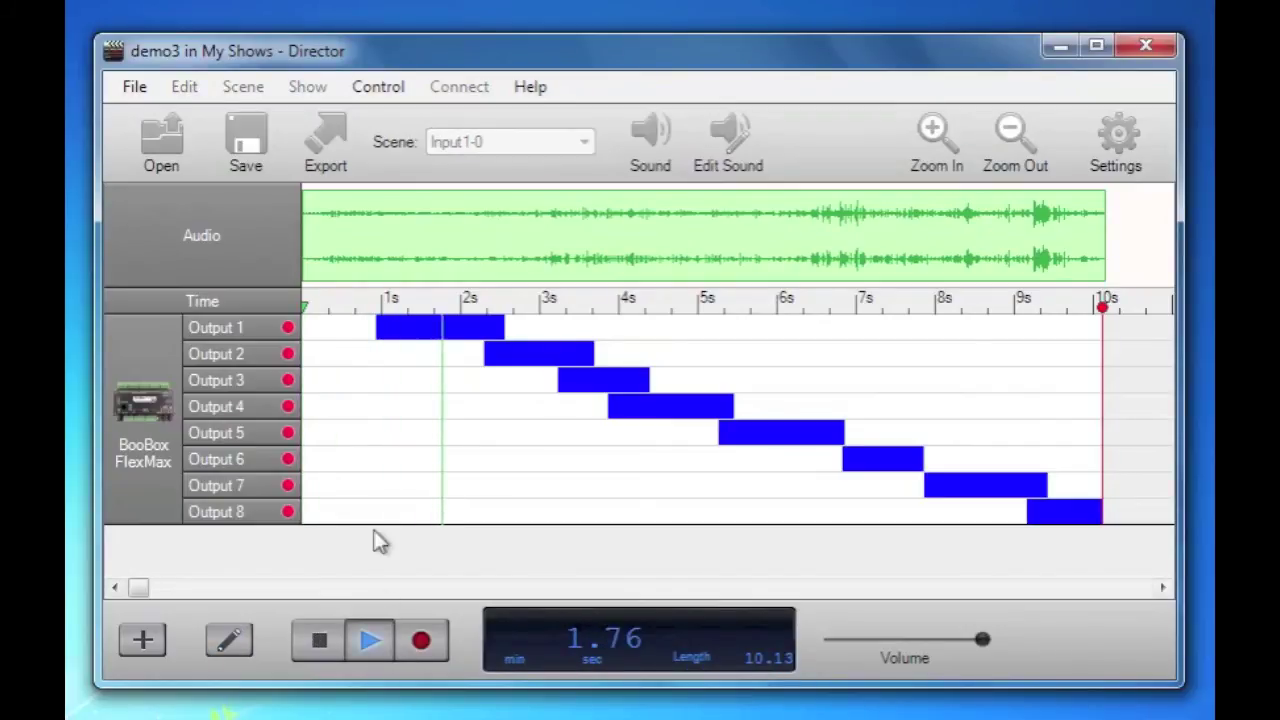
{"action": "left_click", "coordinate": [315, 639]}
{"action": "left_click", "coordinate": [315, 639]}
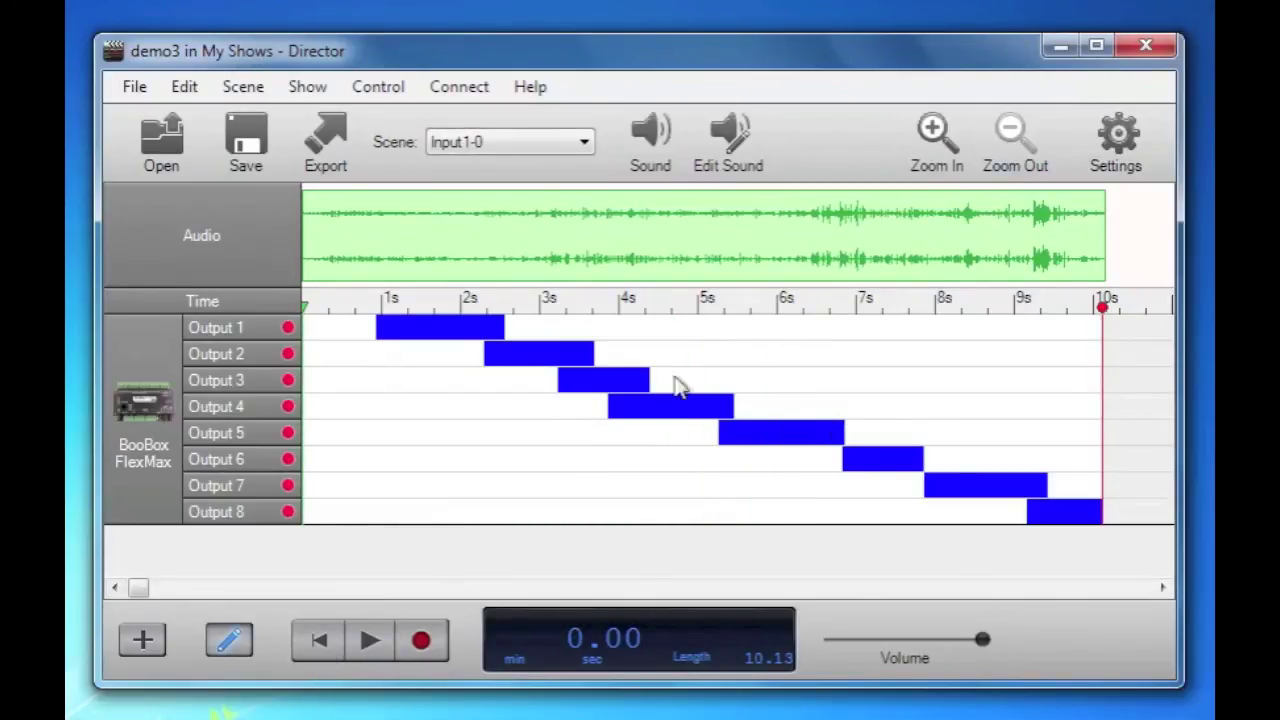
Switch the Scene dropdown to the Ambient-0 scene.
{"action": "left_click", "coordinate": [550, 150]}
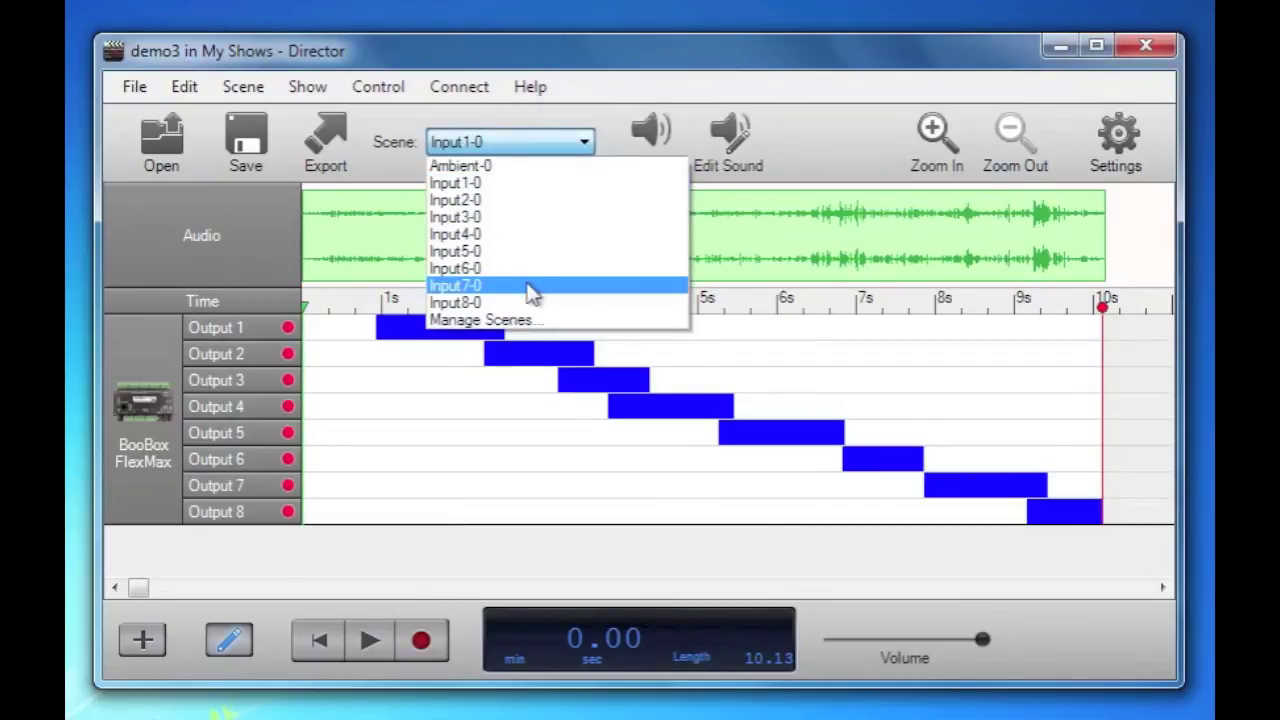
{"action": "left_click", "coordinate": [511, 150]}
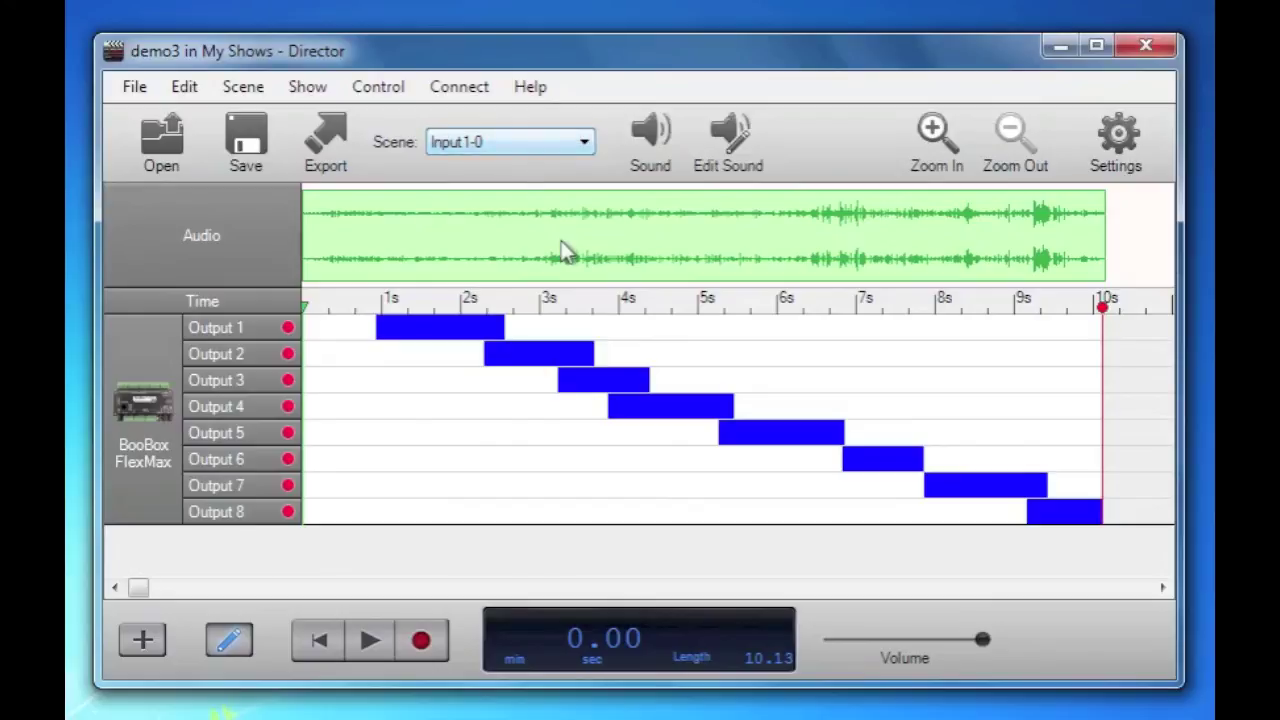
{"action": "left_click", "coordinate": [567, 148]}
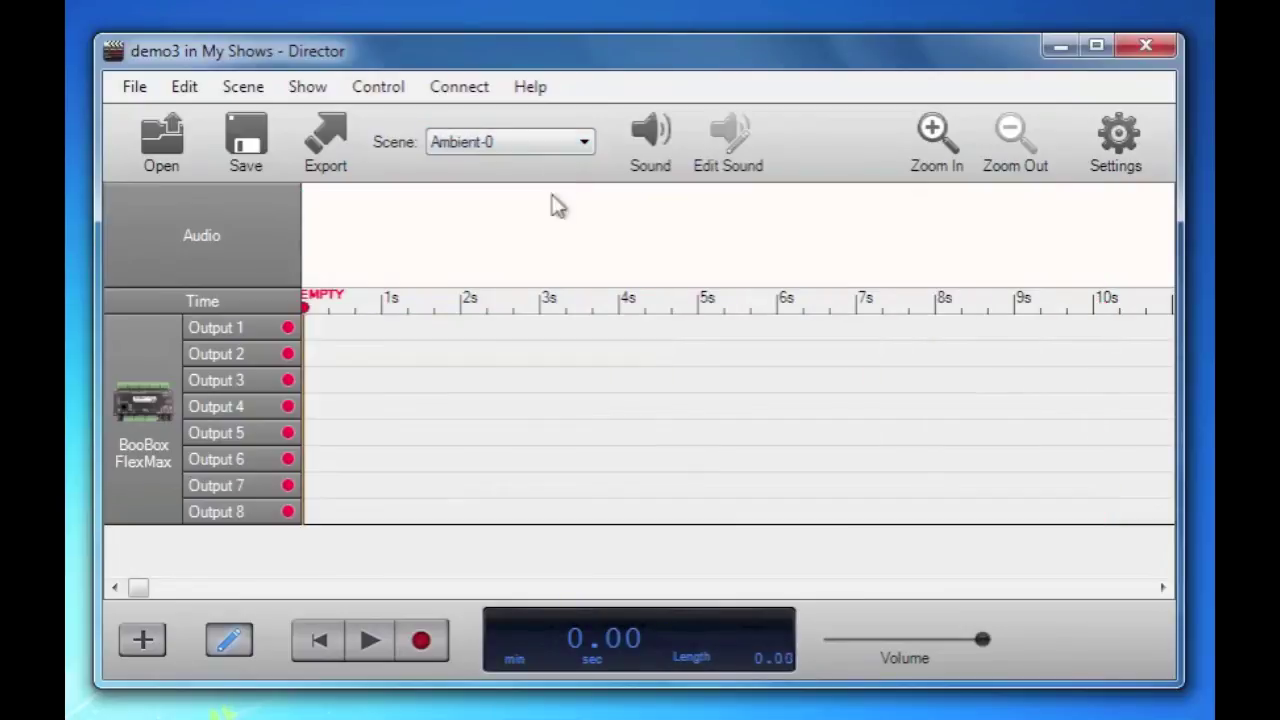
Add Thunder.mp3 as the scene's sound and match the scene length to 5:47.90.
{"action": "left_click", "coordinate": [651, 152]}
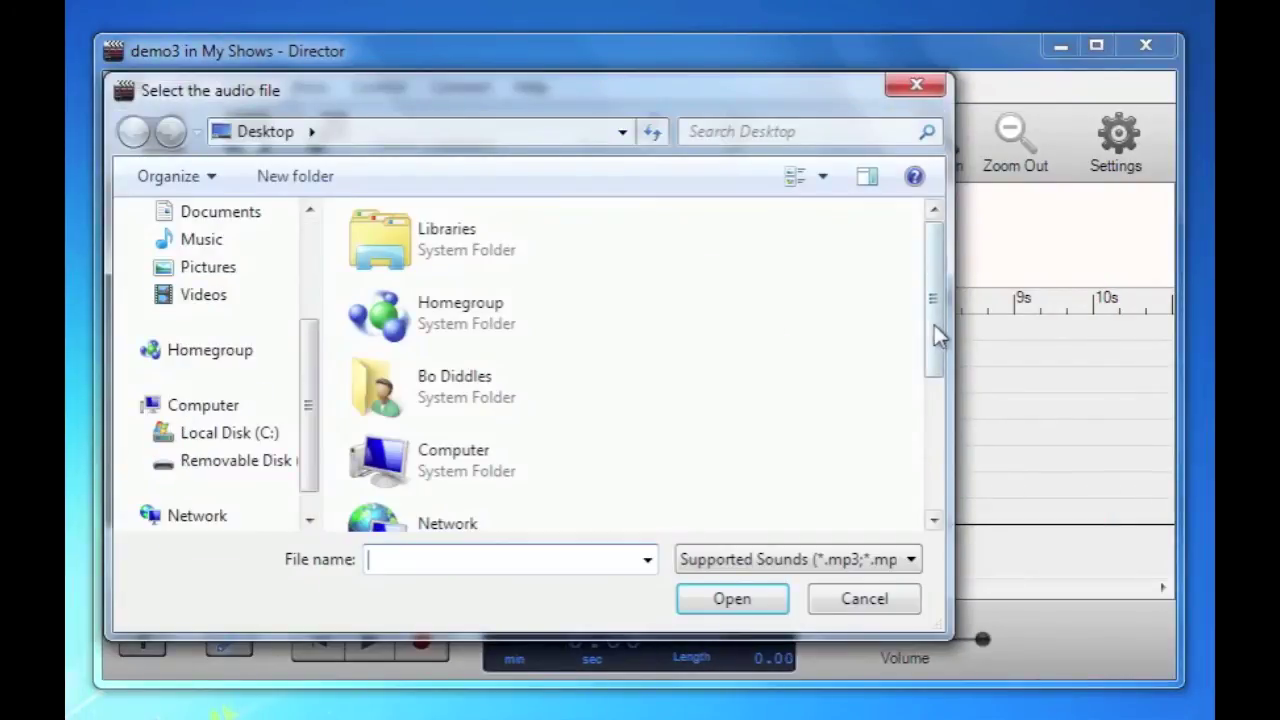
{"action": "left_click_drag", "start_coordinate": [934, 334], "coordinate": [931, 457]}
{"action": "left_click", "coordinate": [485, 492]}
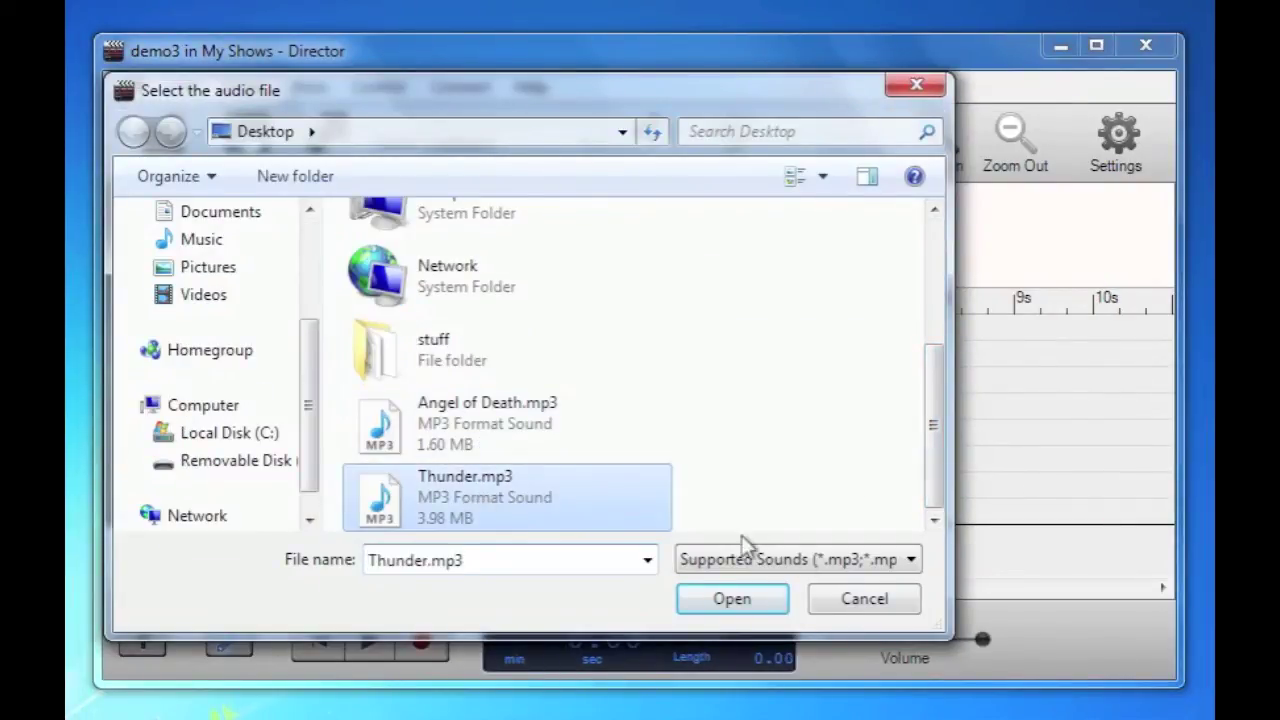
{"action": "left_click", "coordinate": [762, 603]}
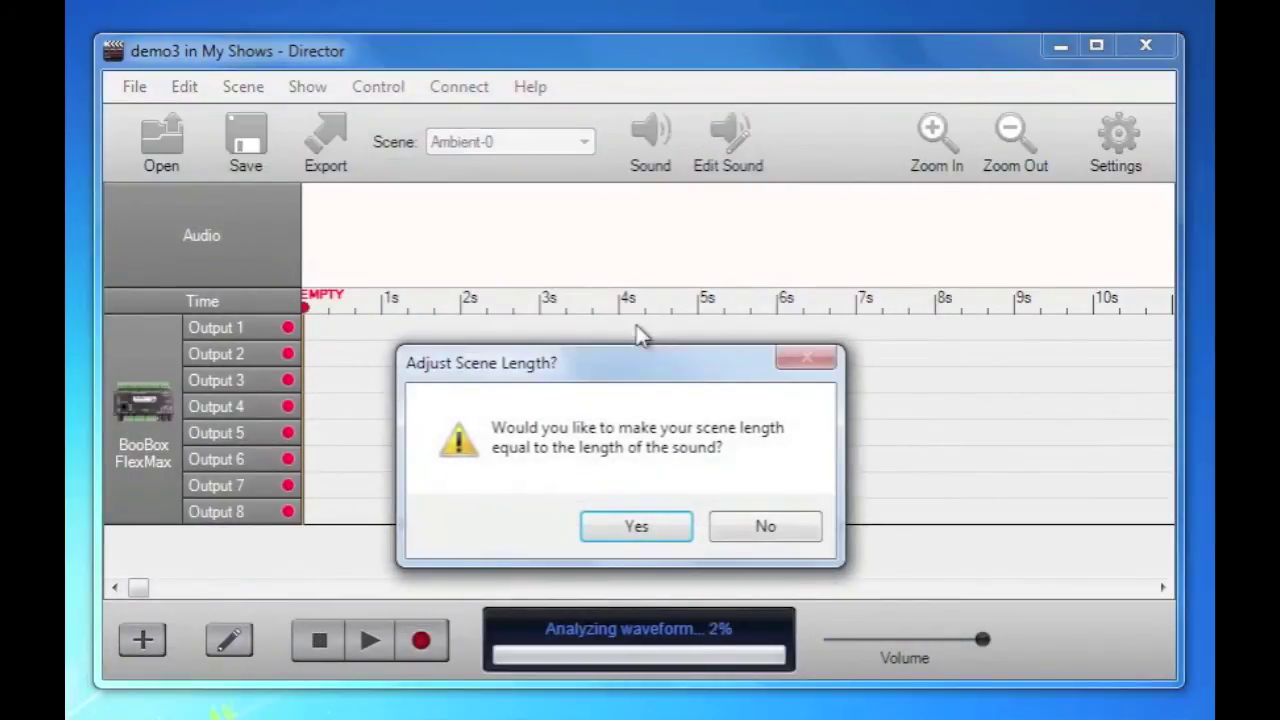
{"action": "left_click", "coordinate": [654, 527]}
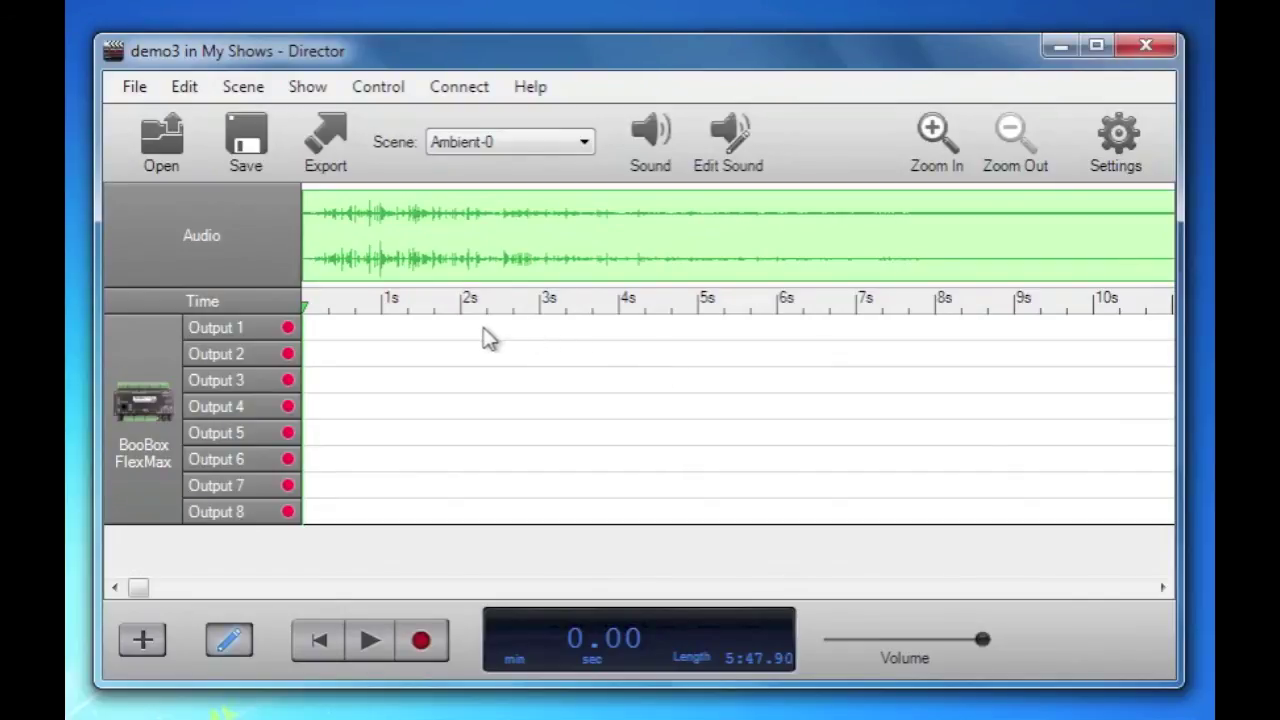
Export demo3 to the BooBox, set to run the show from the SD card on drive E:.
{"action": "left_click", "coordinate": [330, 155]}
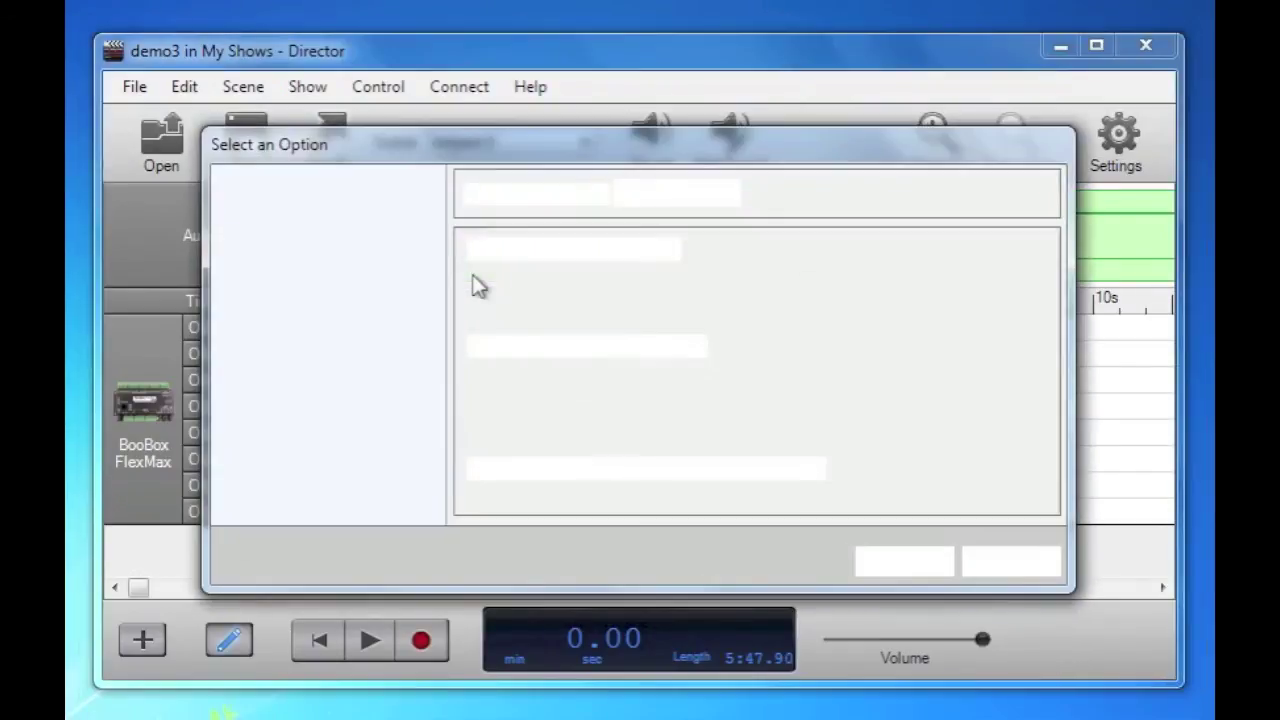
{"action": "left_click", "coordinate": [392, 218]}
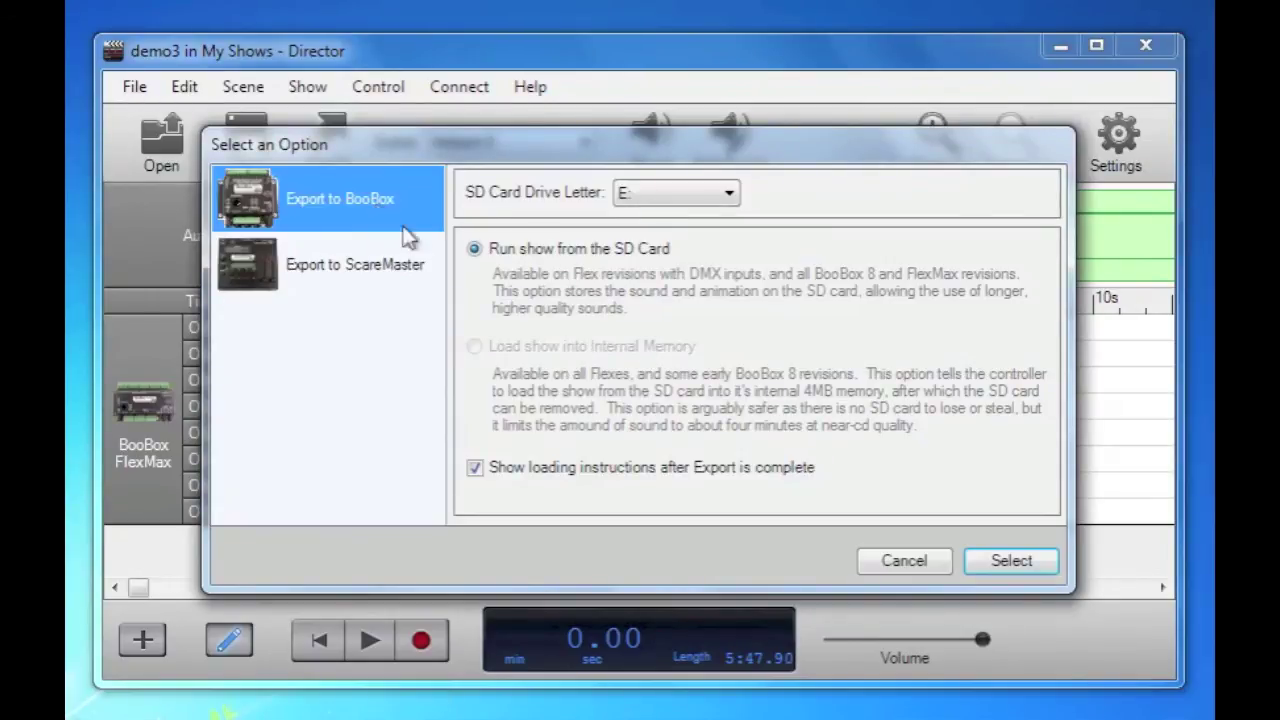
{"action": "left_click", "coordinate": [1015, 563]}
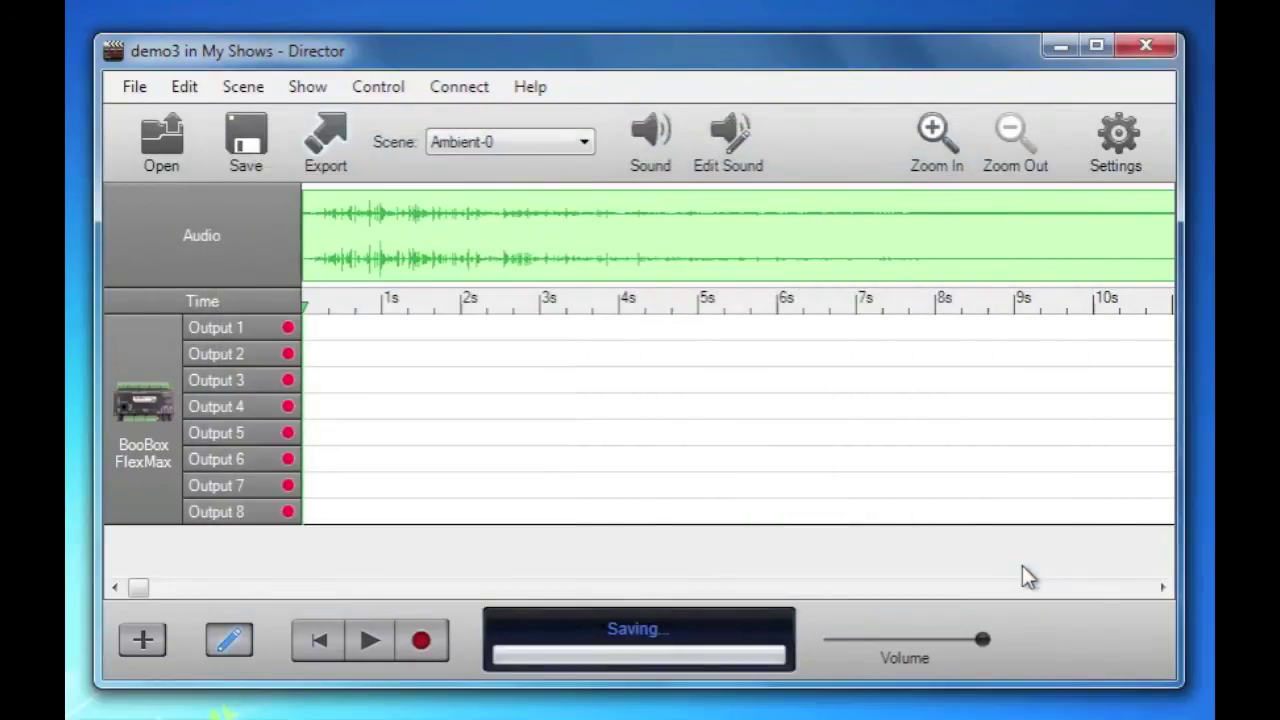